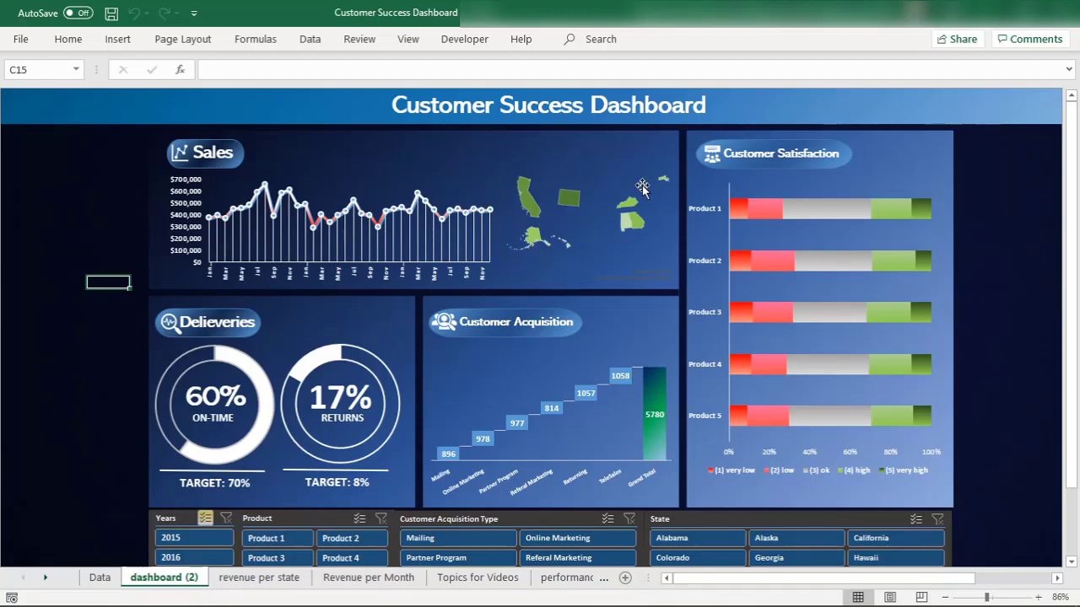
Select the map chart, then filter the dashboard to 2015 and Product 2 only
click(583, 211)
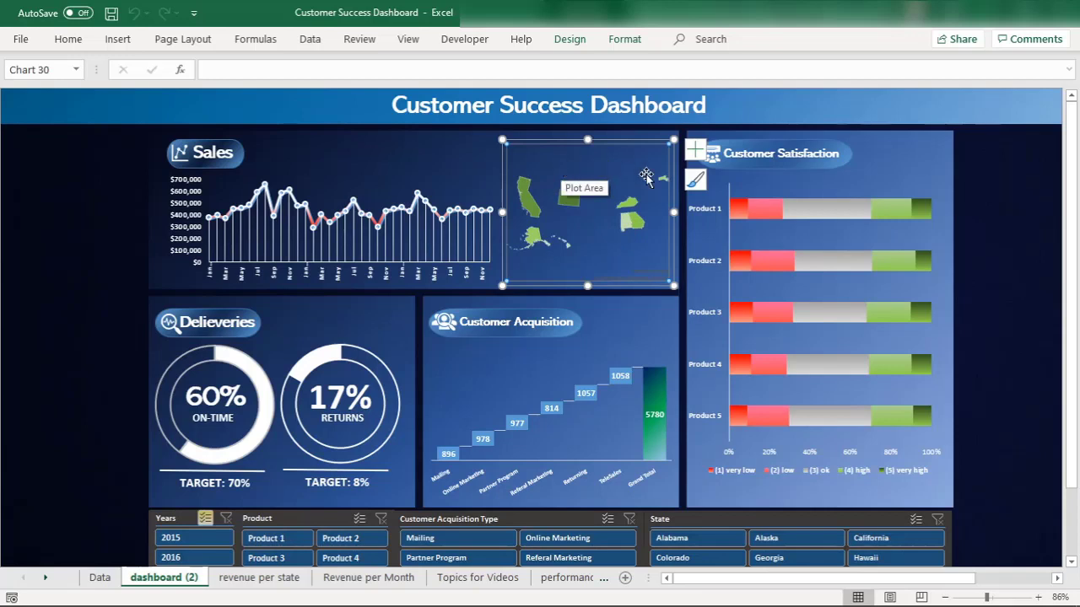
mouse_move(569, 200)
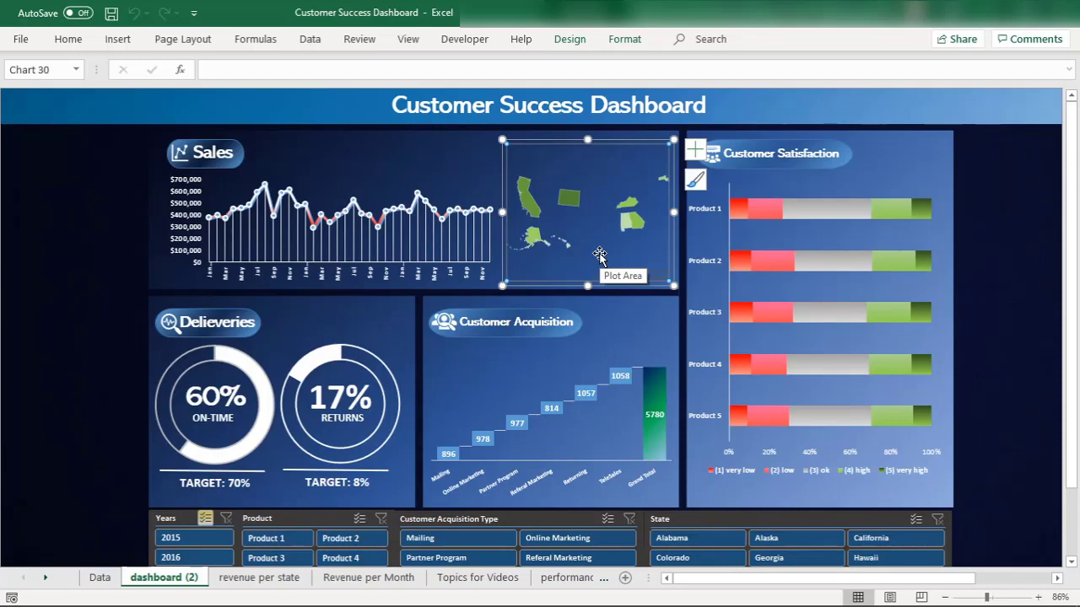
click(201, 541)
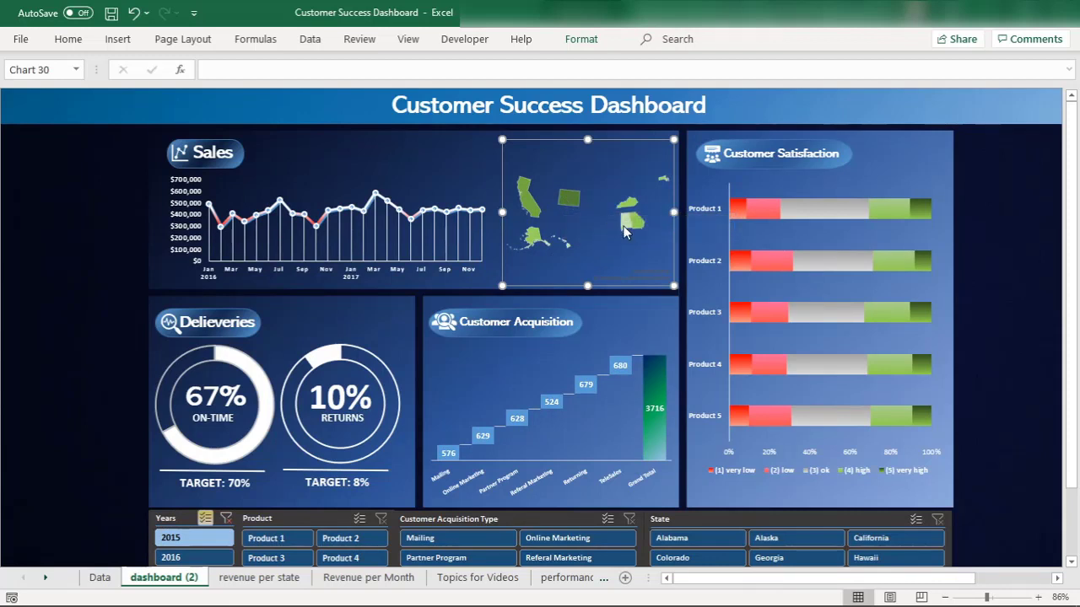
mouse_move(623, 229)
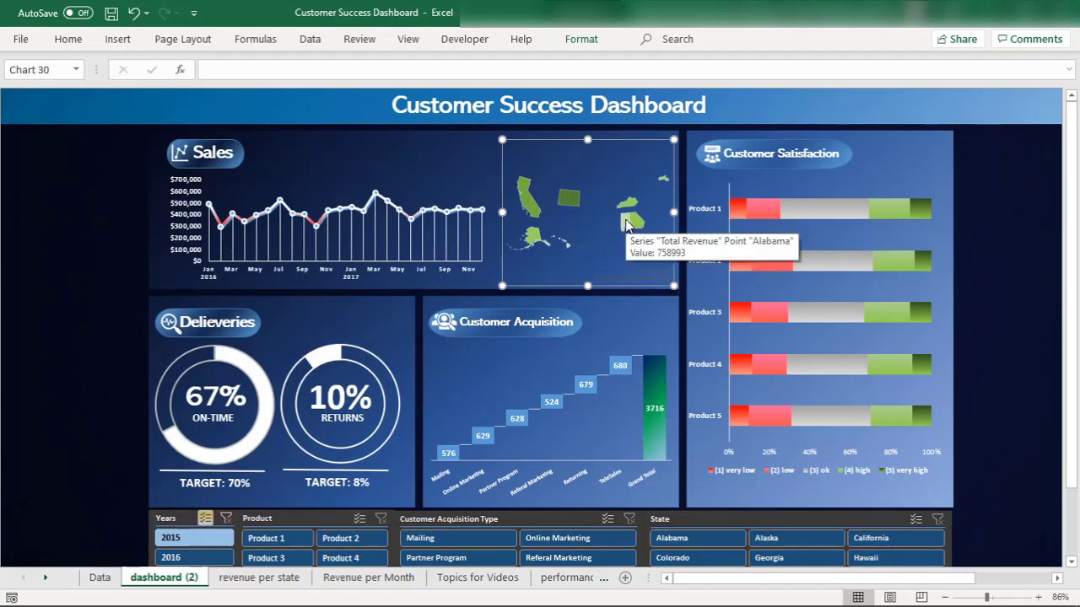
click(268, 544)
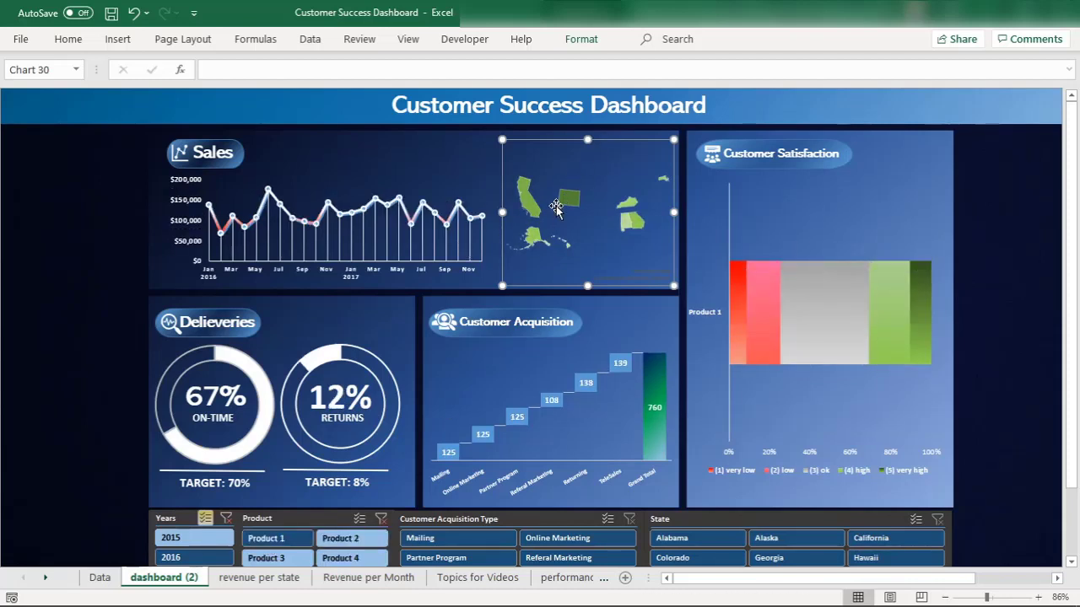
click(340, 539)
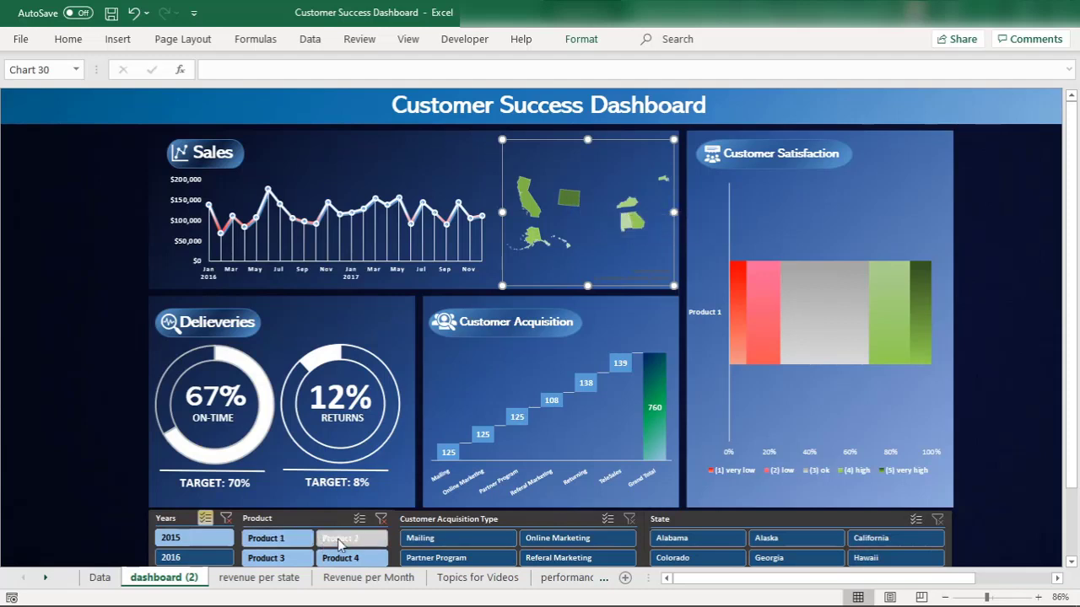
Try the Mailing and Online Marketing acquisition filters, filter to Alabama, then clear the state filter
click(453, 542)
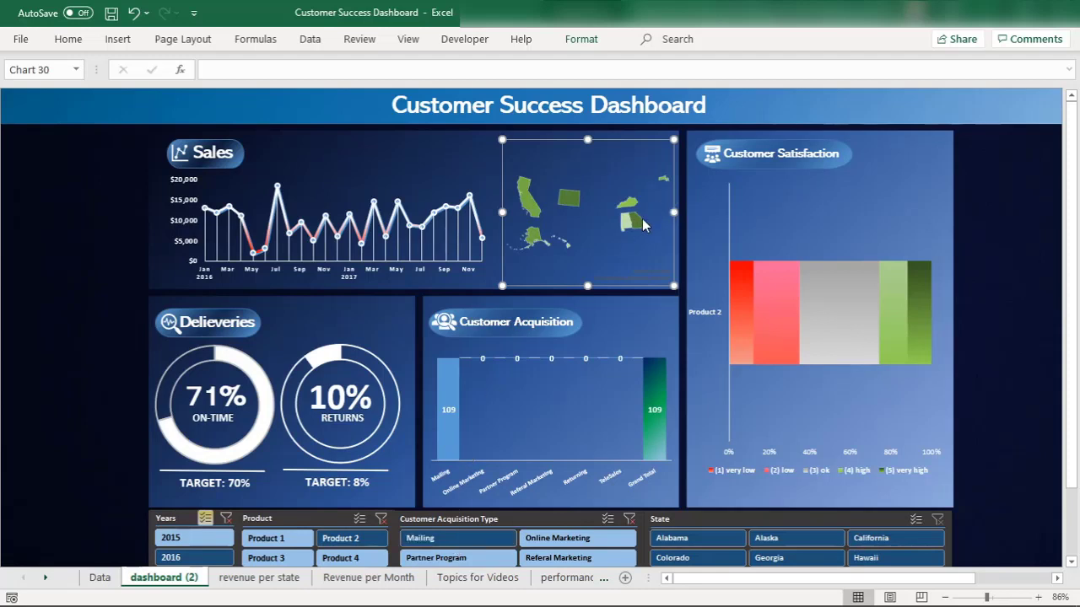
mouse_move(634, 226)
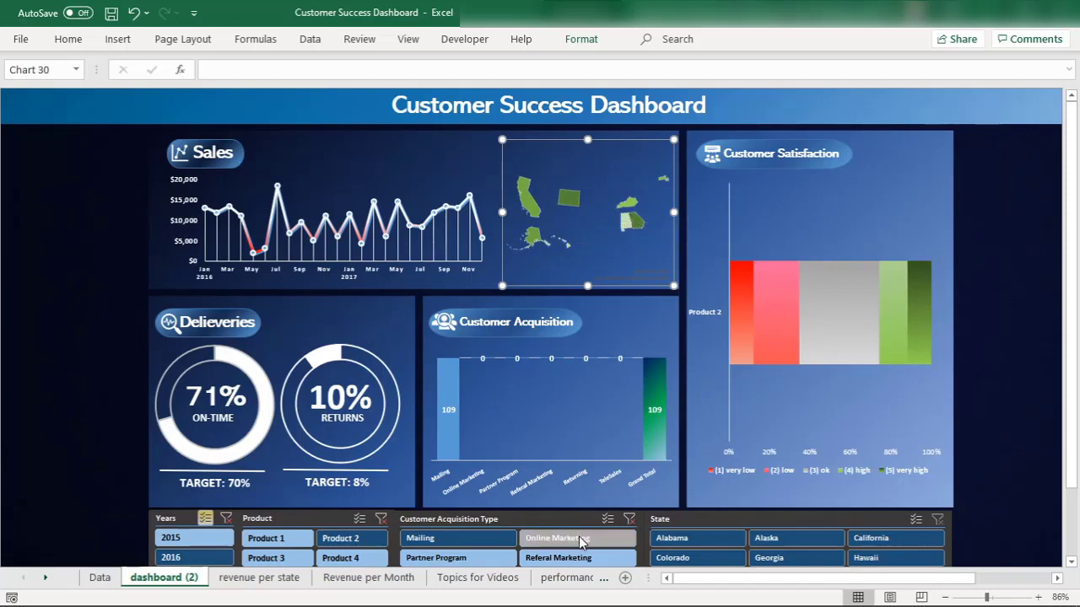
click(556, 538)
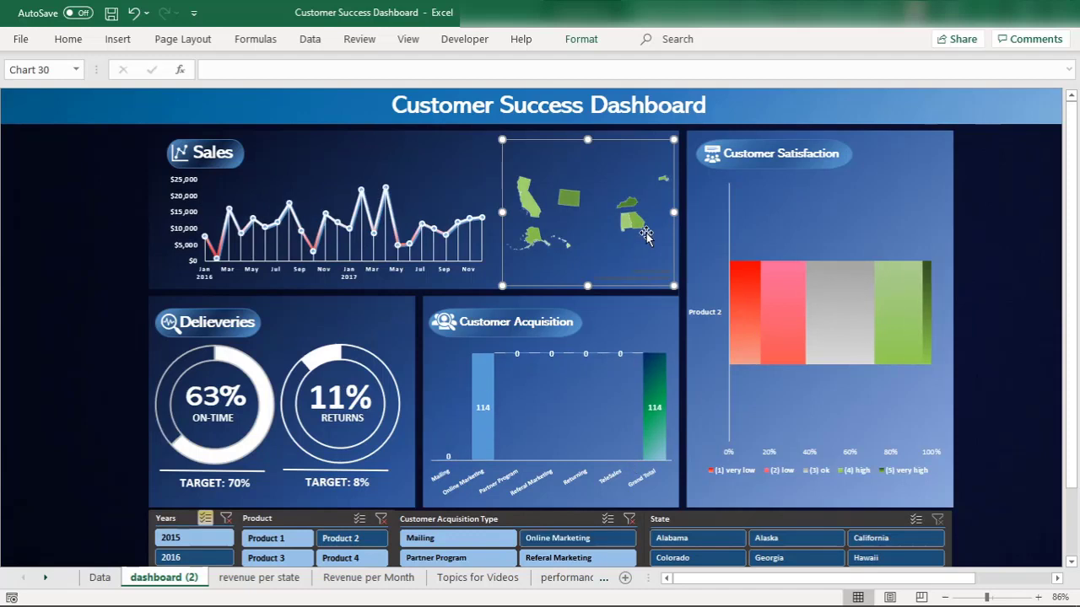
click(693, 536)
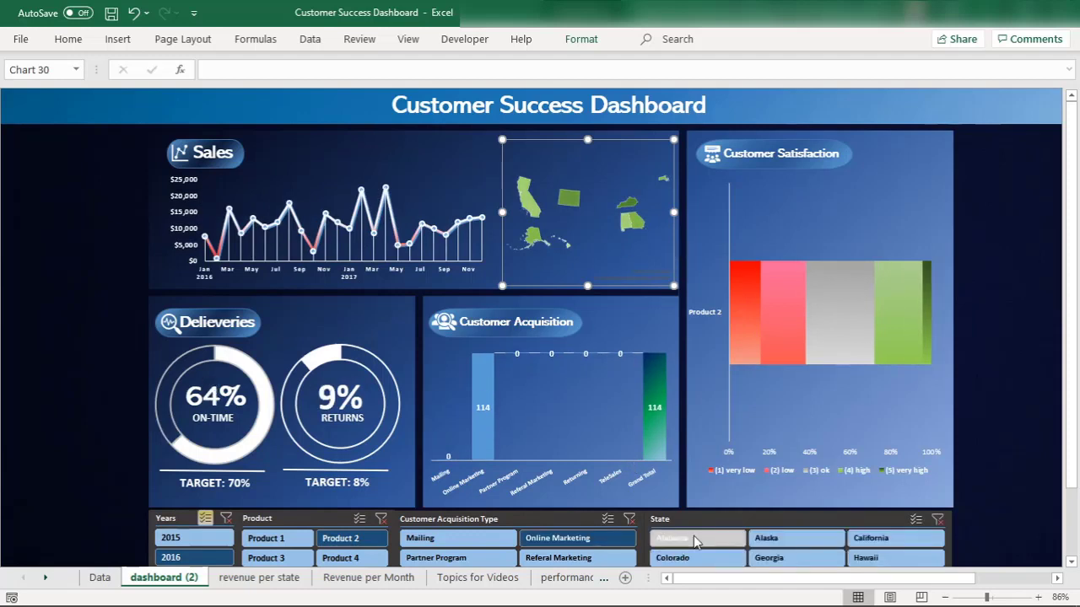
click(565, 538)
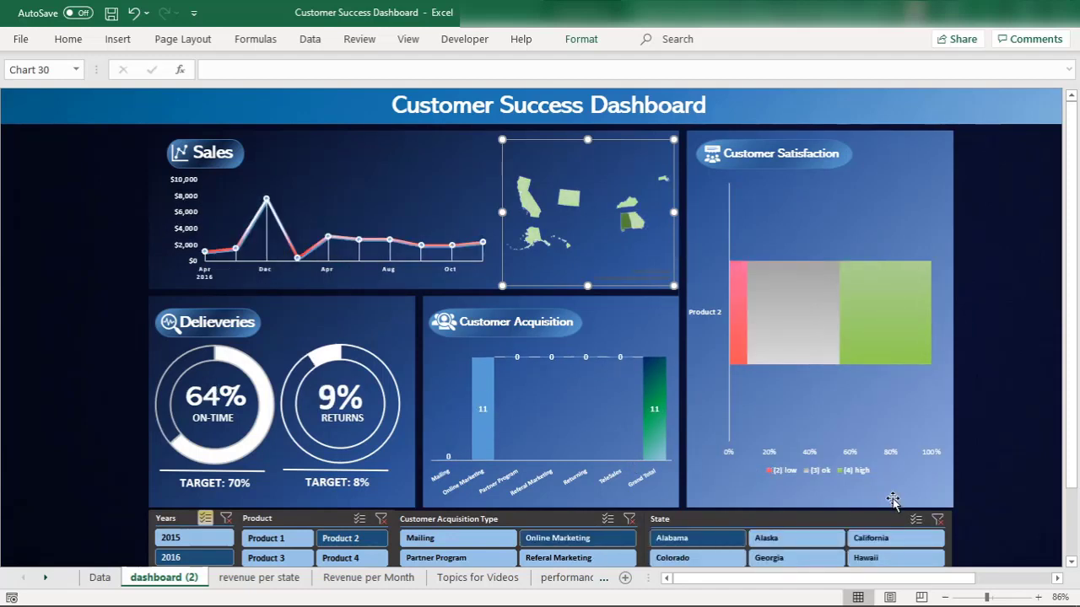
click(938, 519)
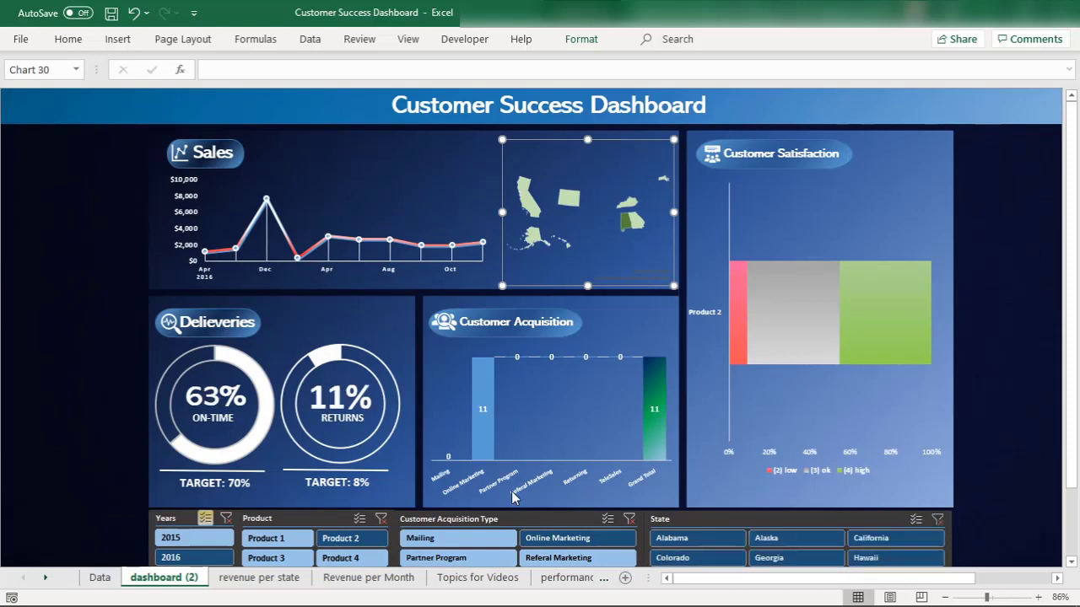
Set acquisitions back to Mailing and switch the product filter to Product 4
click(451, 541)
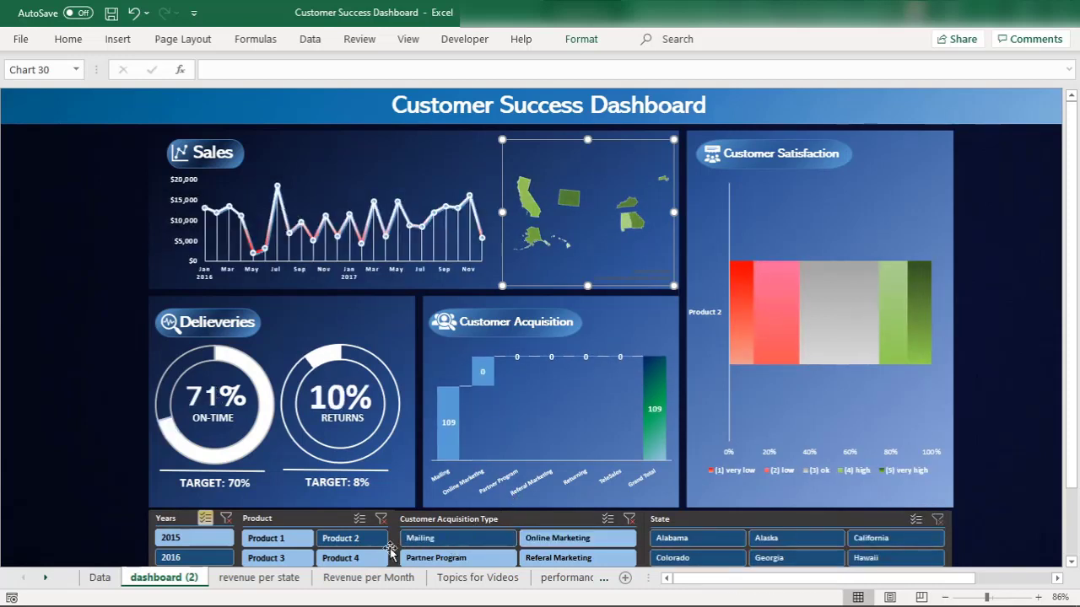
click(287, 559)
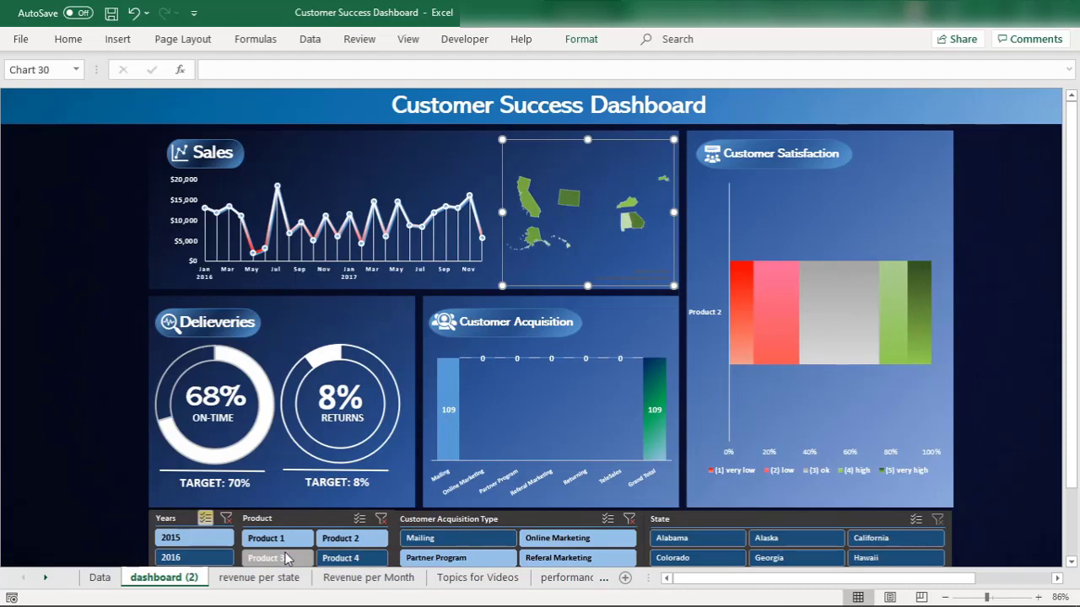
click(380, 518)
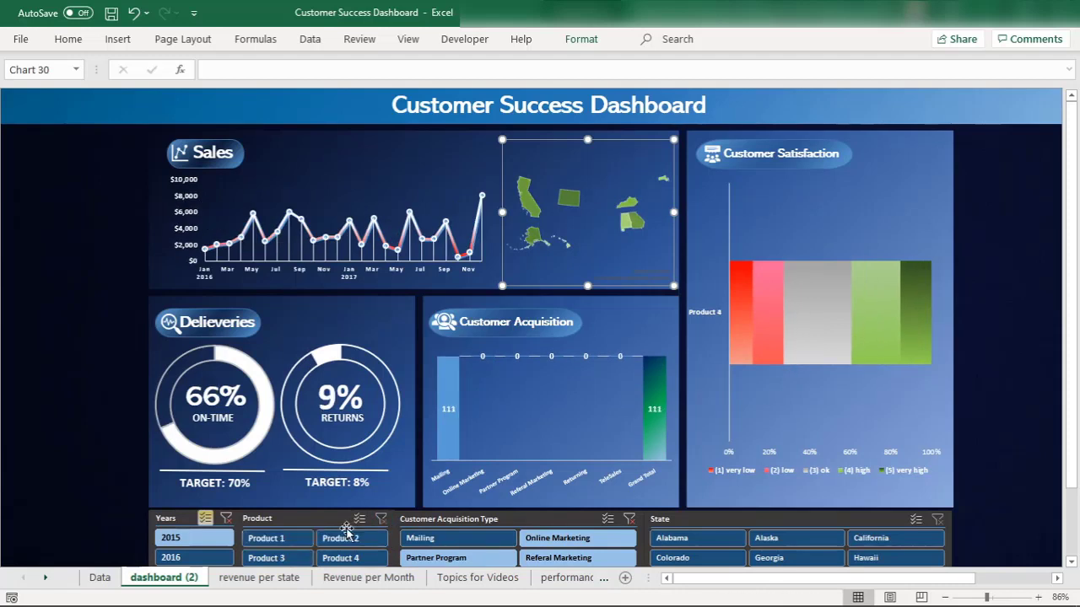
click(444, 540)
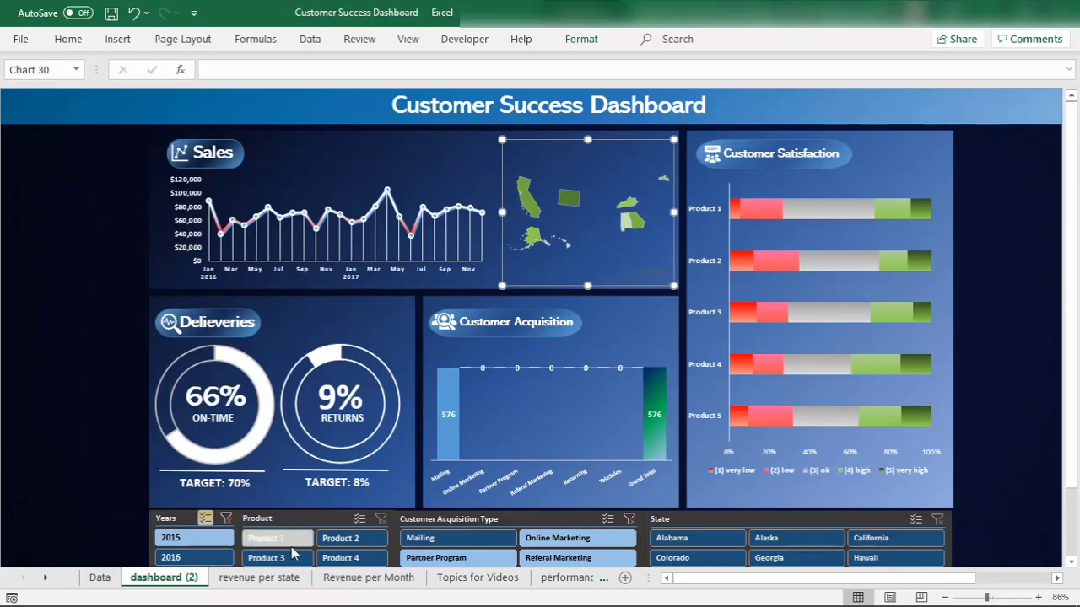
Open the 'revenue per state' sheet with its state revenue pivot and filled map
click(264, 580)
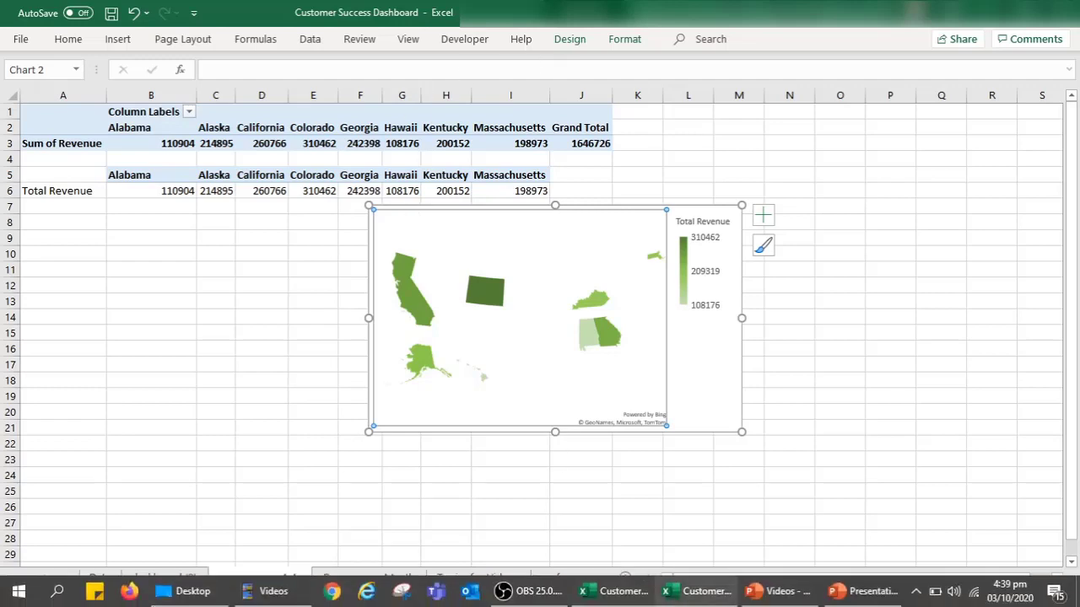
In the Urdu Version workbook, add a blank sheet and name it 'Revenue per State'
click(709, 597)
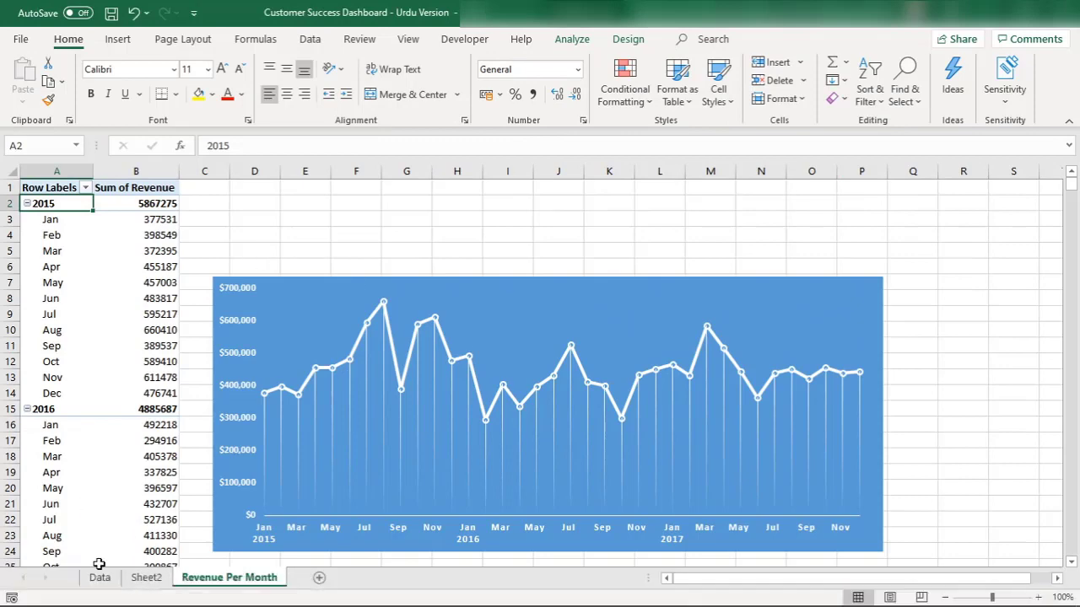
click(99, 579)
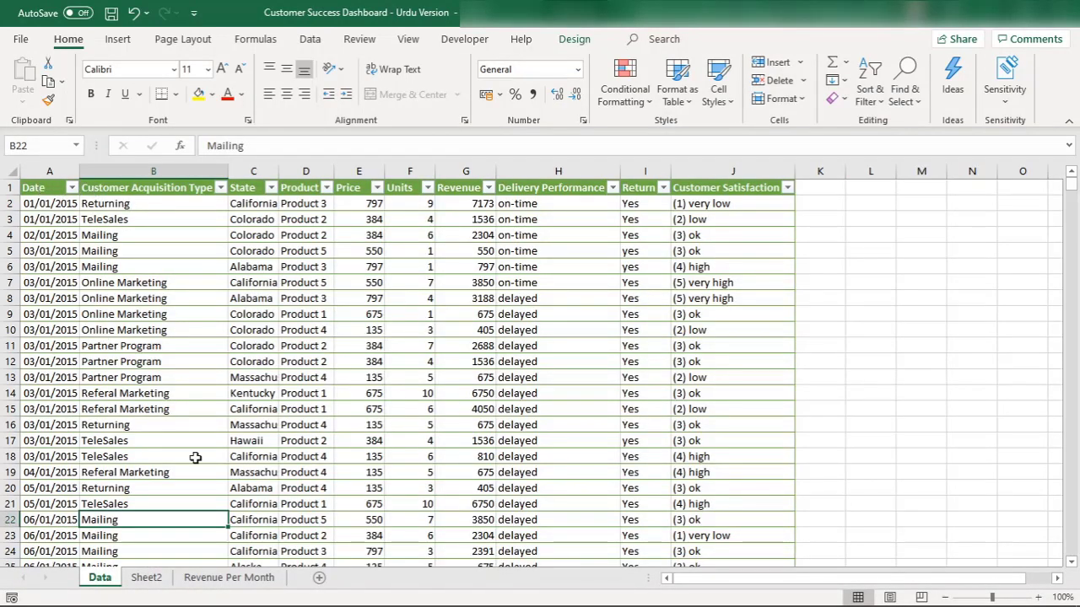
click(320, 579)
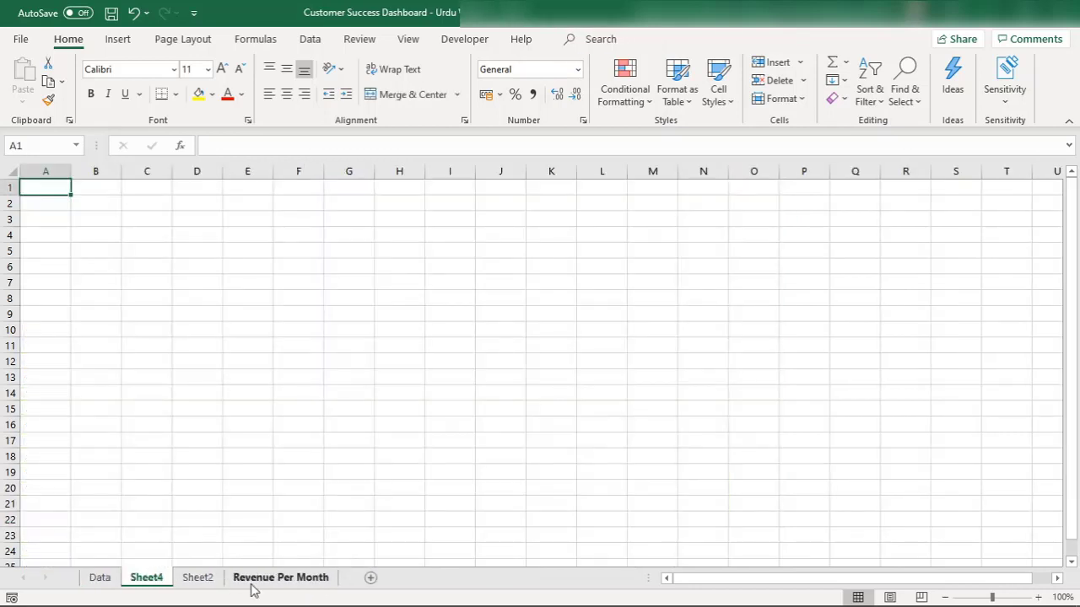
click(199, 581)
click(156, 580)
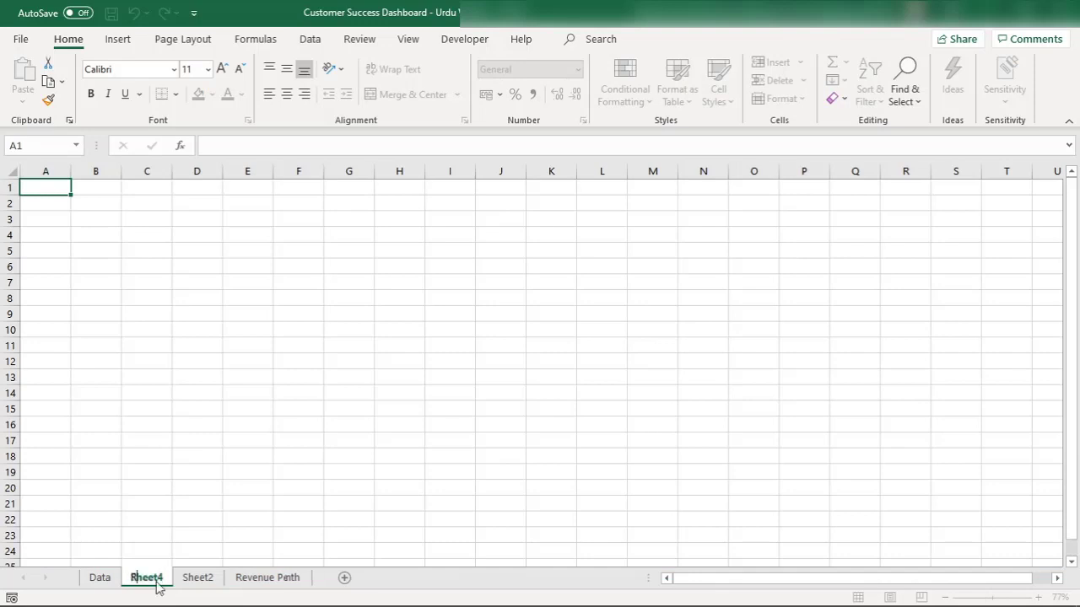
text(Revenue)
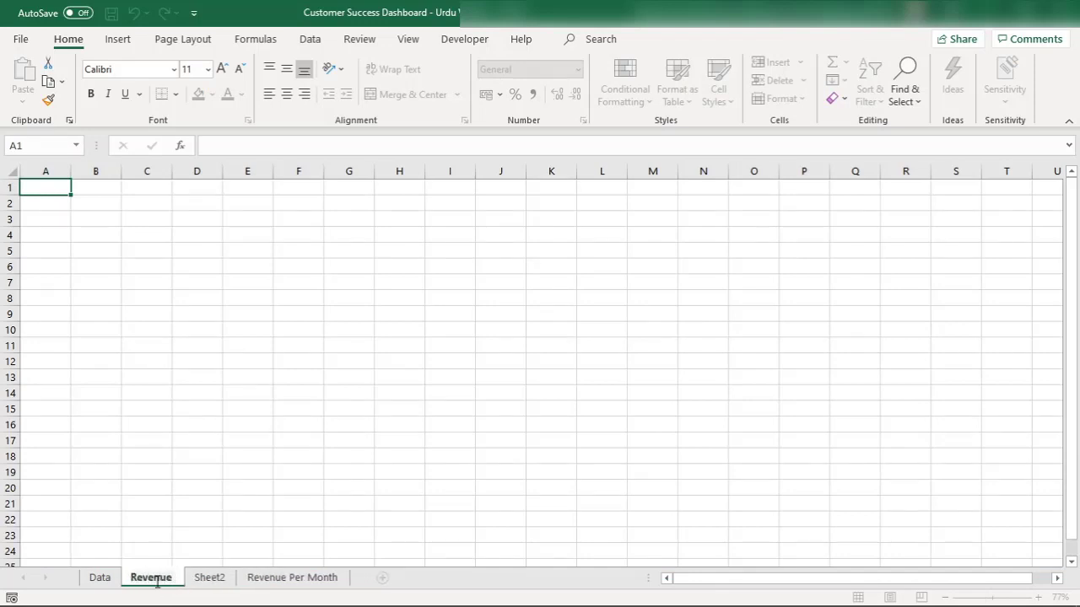
text( PER)
key(BackSpace)
key(BackSpace)
key(BackSpace)
text(per S)
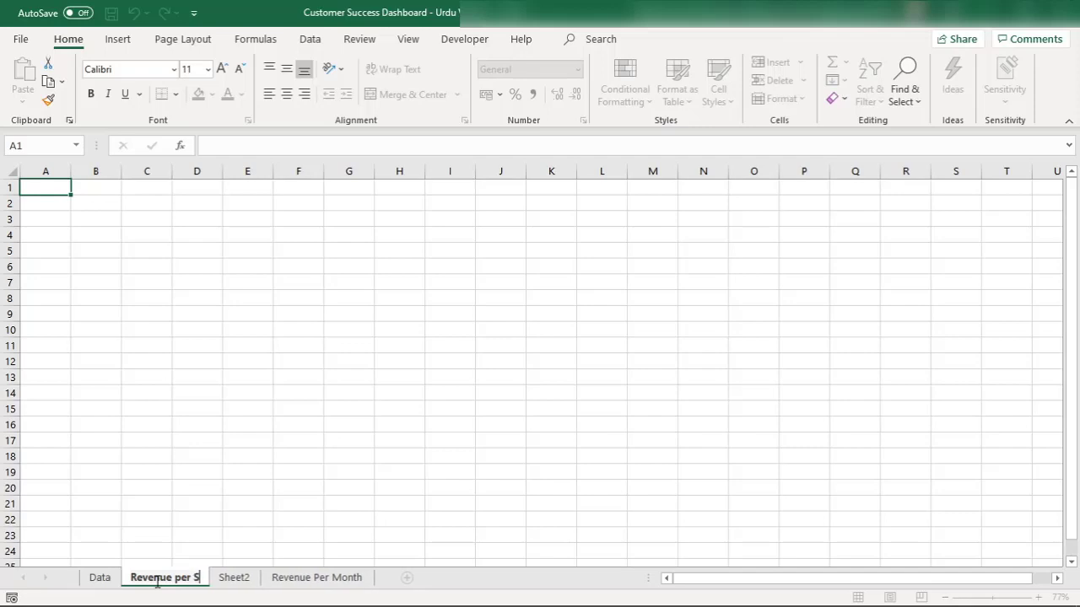
text(tate)
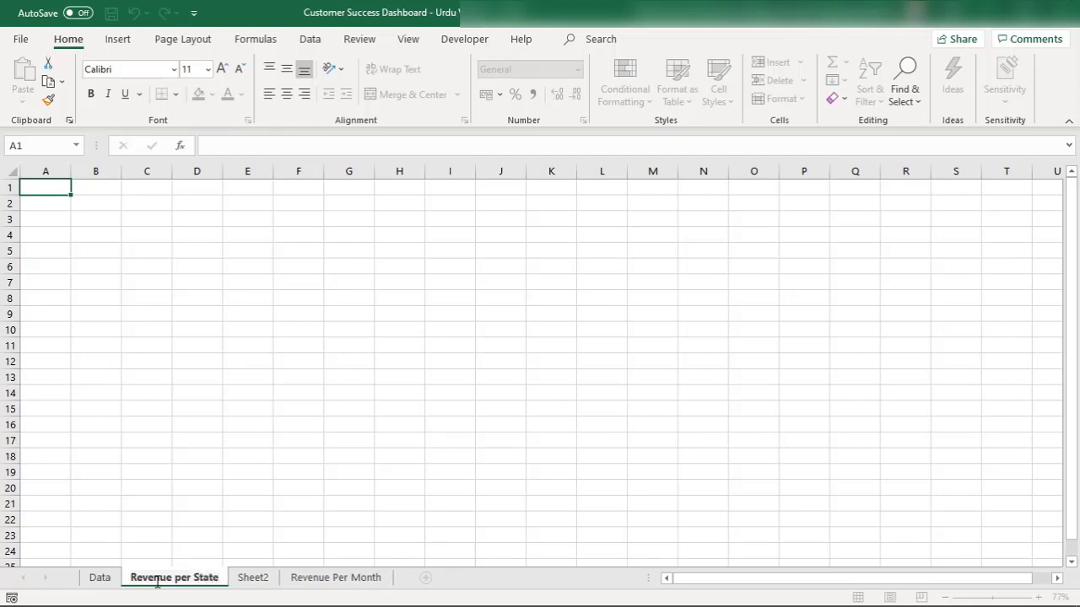
click(61, 188)
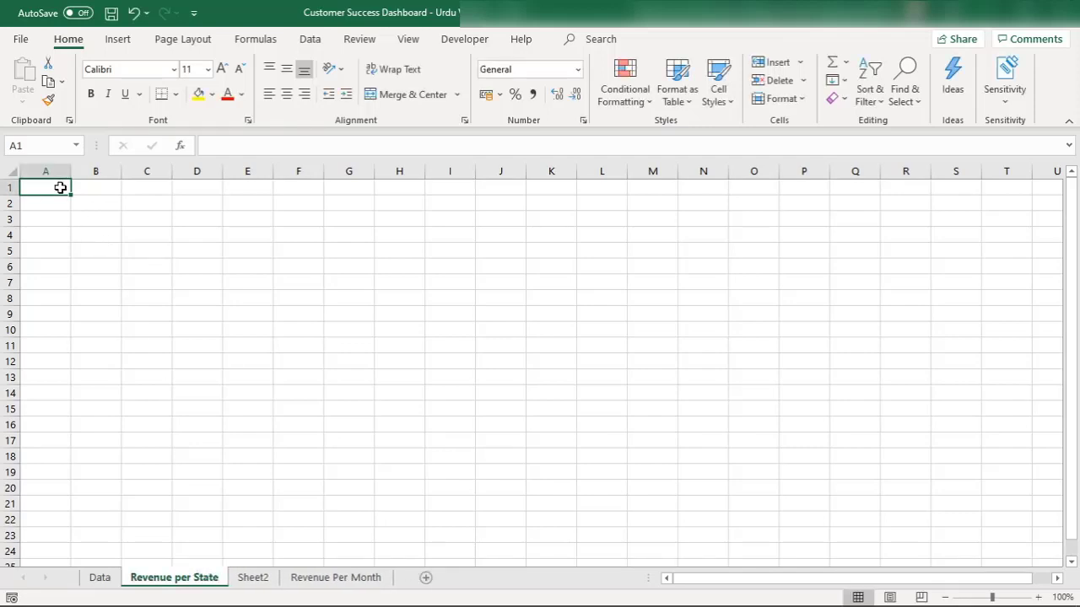
Insert a PivotTable from Sales_Data at A1 of the existing worksheet
click(118, 42)
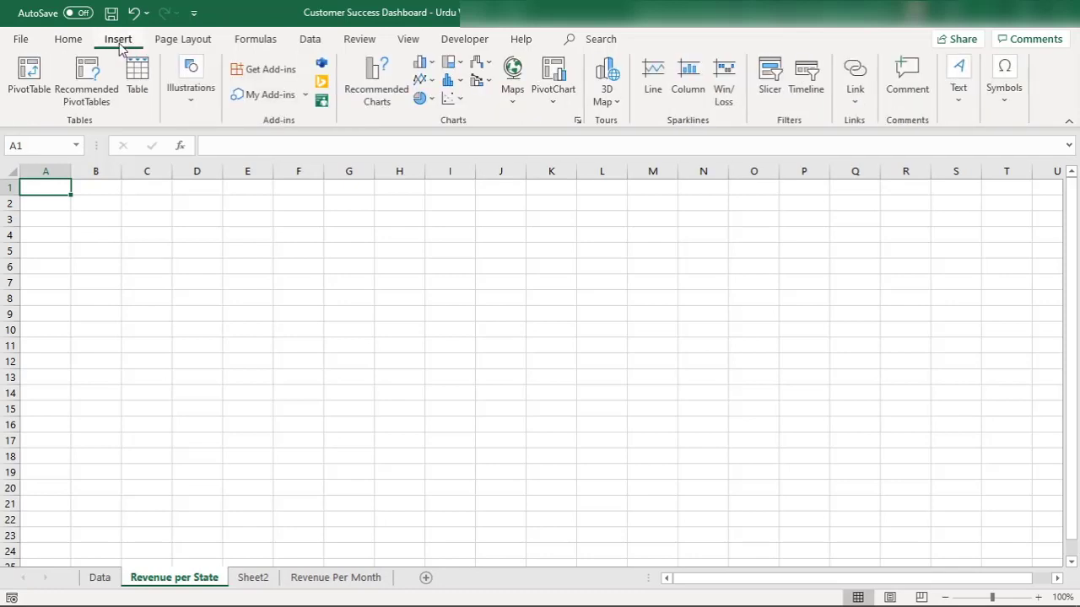
click(29, 78)
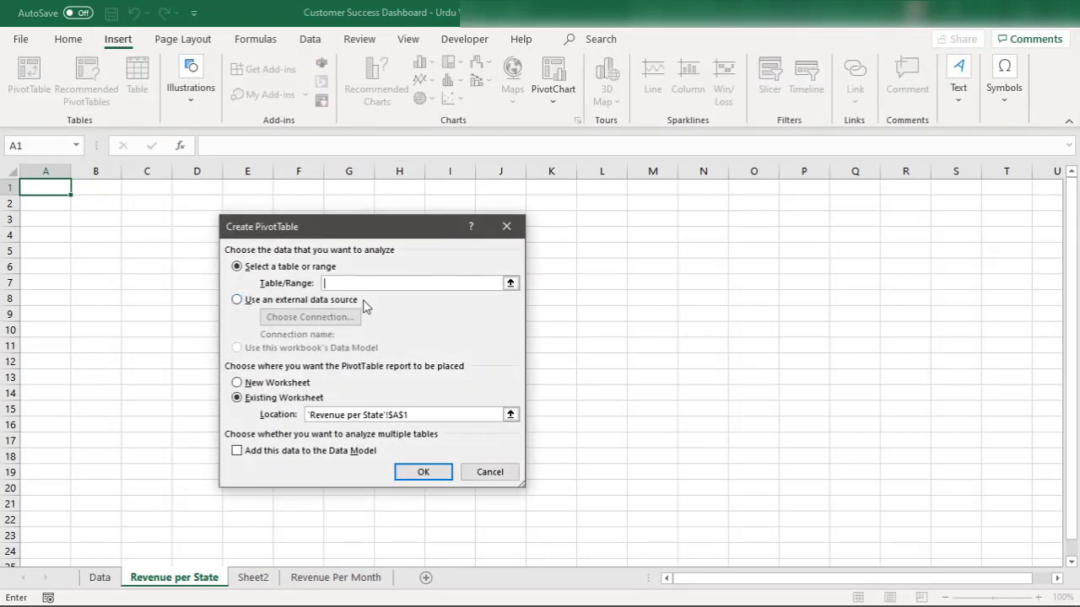
text(Sales)
key(BackSpace)
key(BackSpace)
text(es_Dat)
text(a)
key(Return)
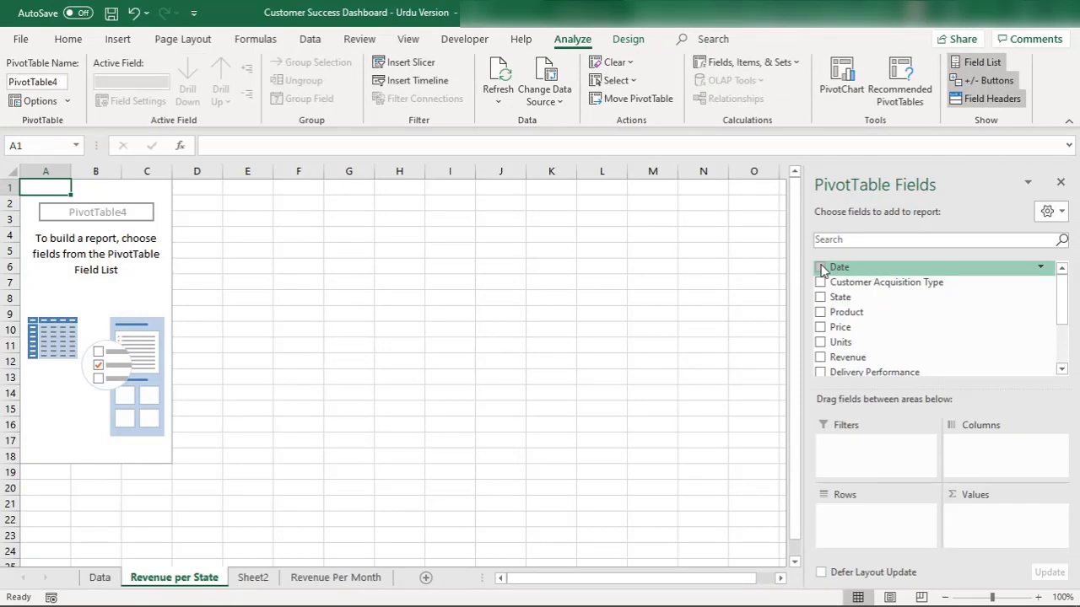
Add State and summed Revenue to the pivot, with State moved to the columns
click(820, 297)
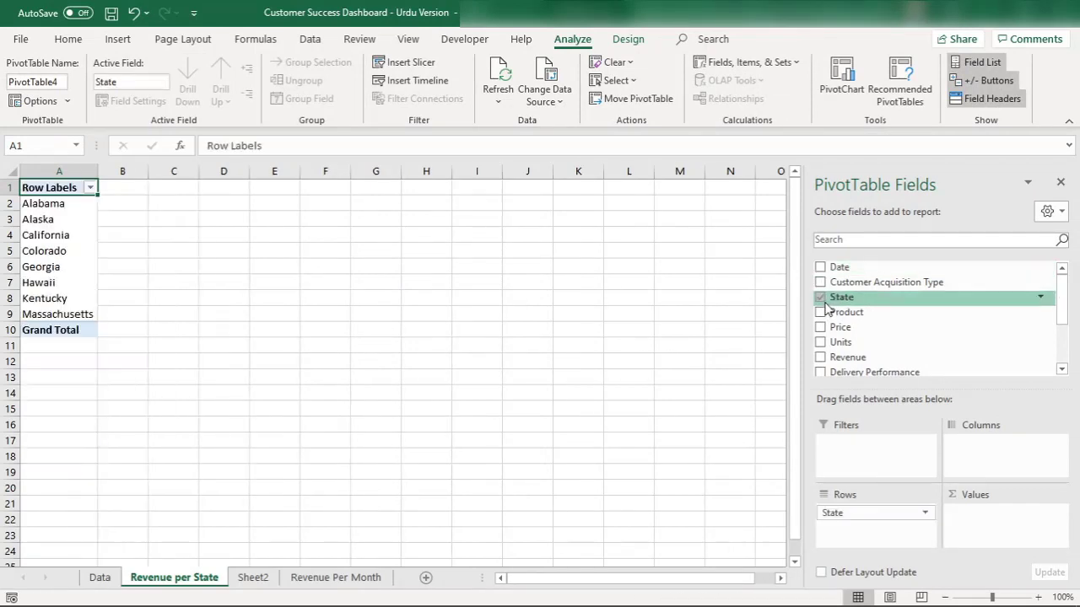
click(820, 357)
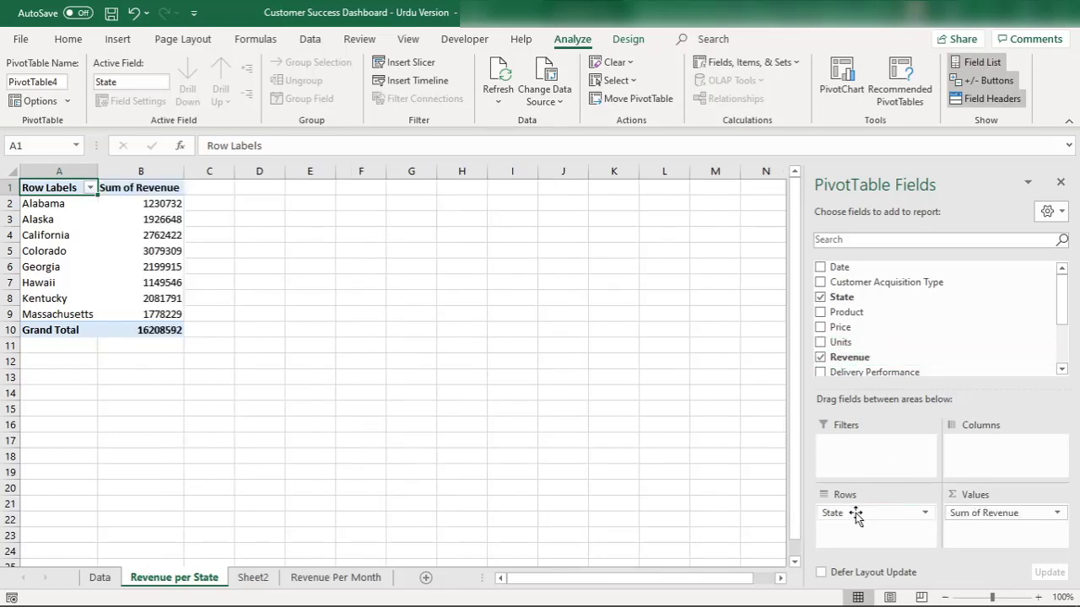
mouse_move(856, 511)
mouse_down()
mouse_move(875, 518)
mouse_move(971, 469)
mouse_up()
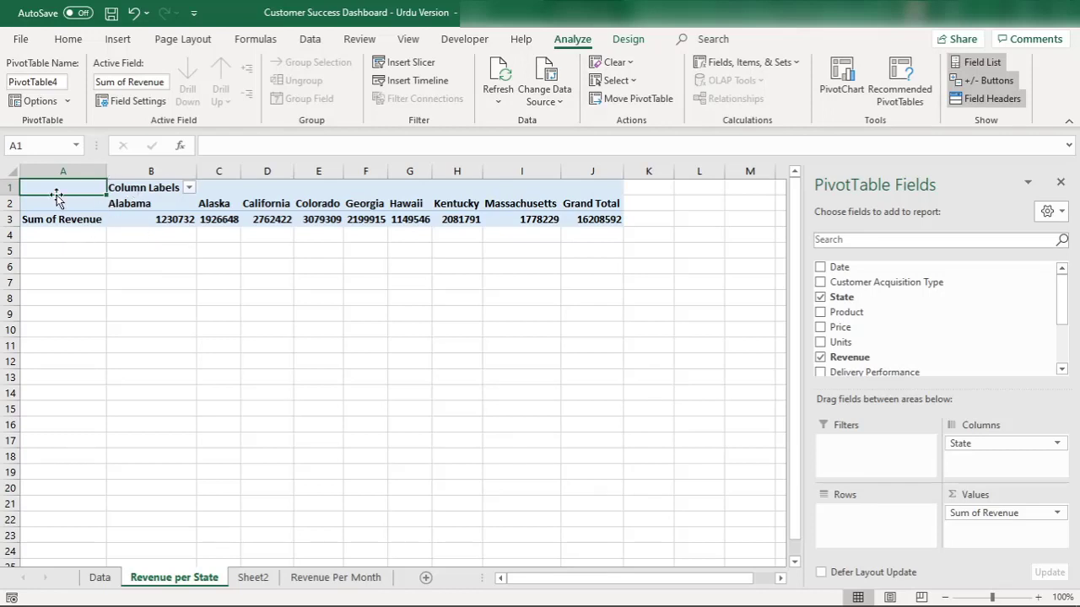
click(841, 81)
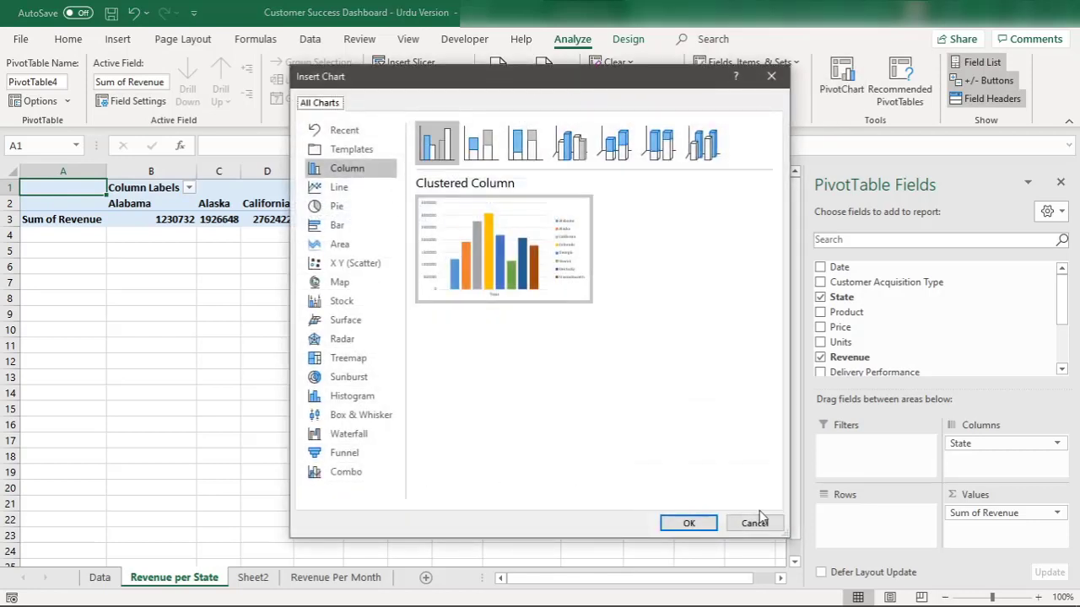
click(347, 281)
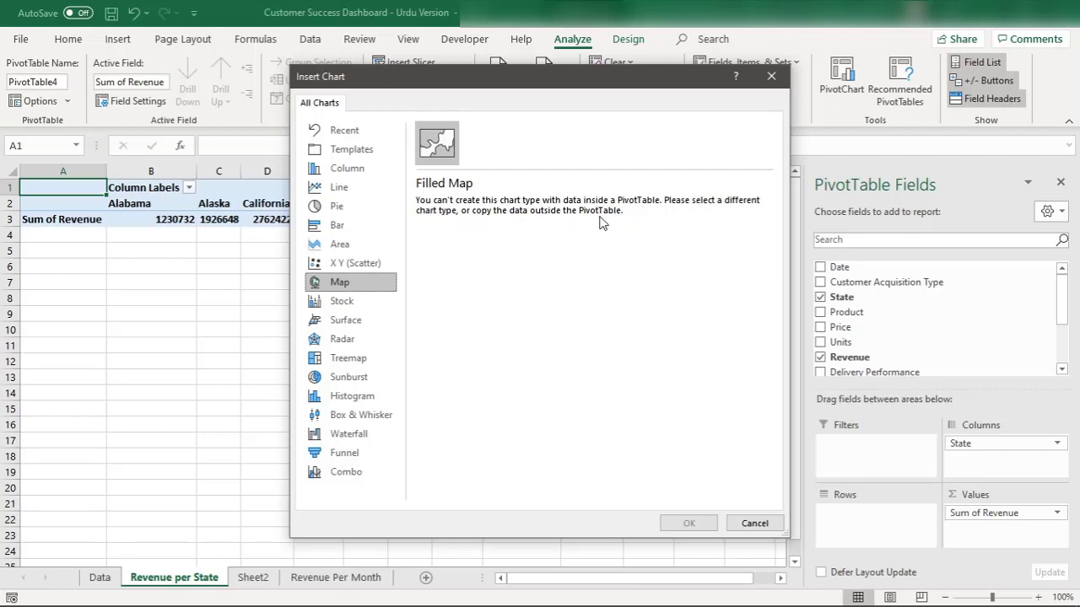
click(754, 523)
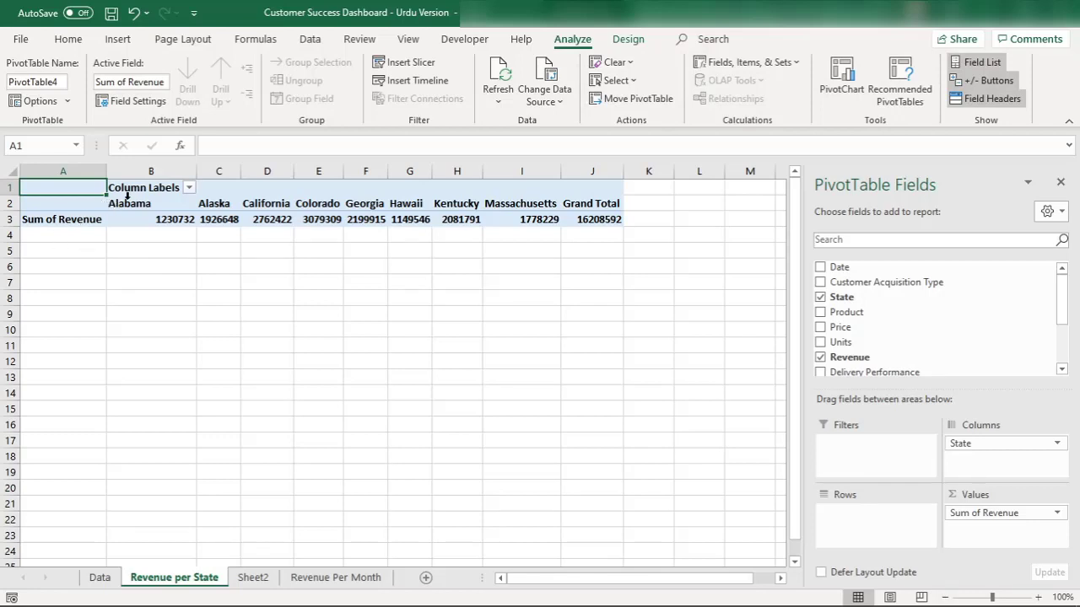
Copy the eight state names from row 2 into row 5 starting at B5
click(129, 196)
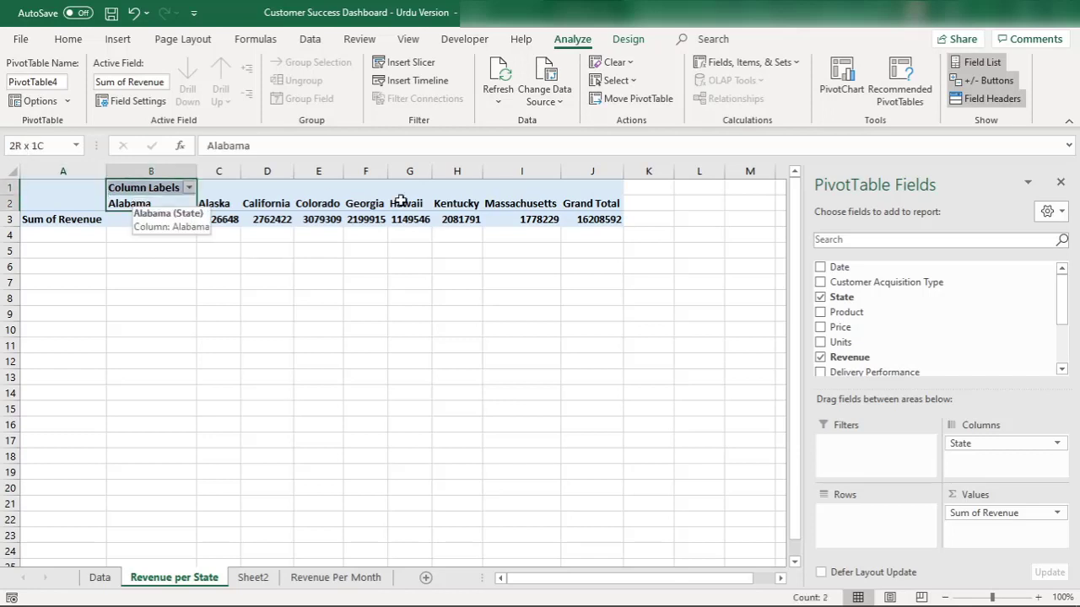
drag(403, 201, 552, 203)
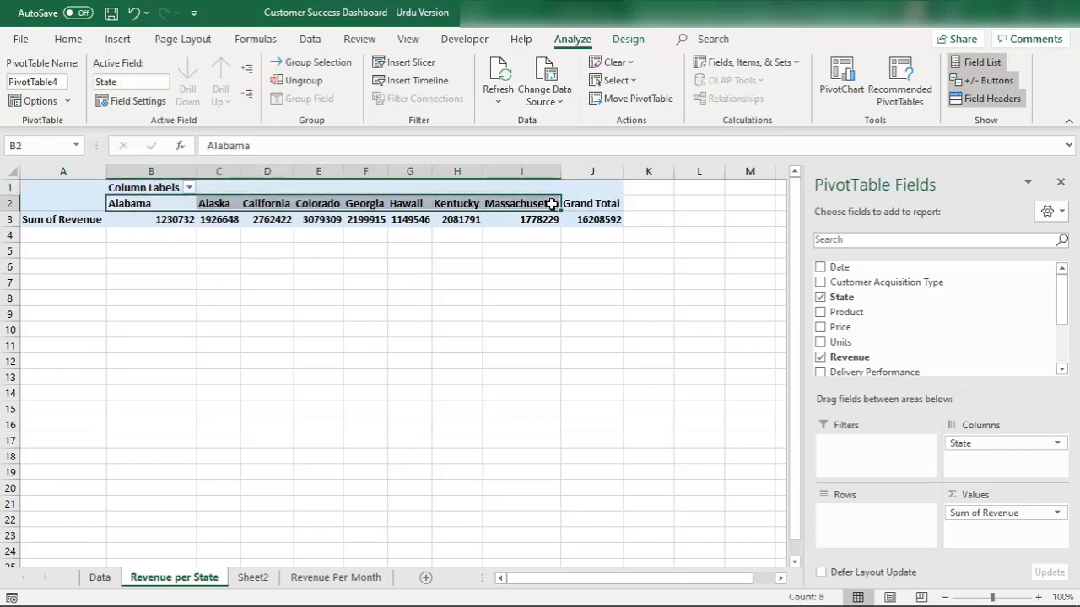
key(ctrl+c)
click(156, 258)
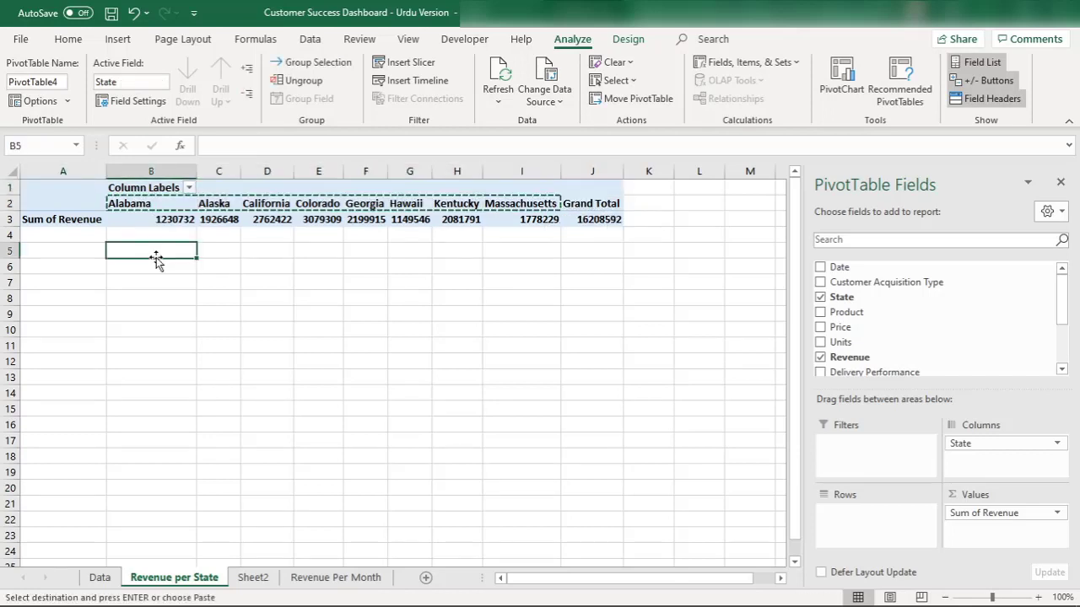
key(ctrl+v)
Label cell A6 'Total Revenue'
click(71, 267)
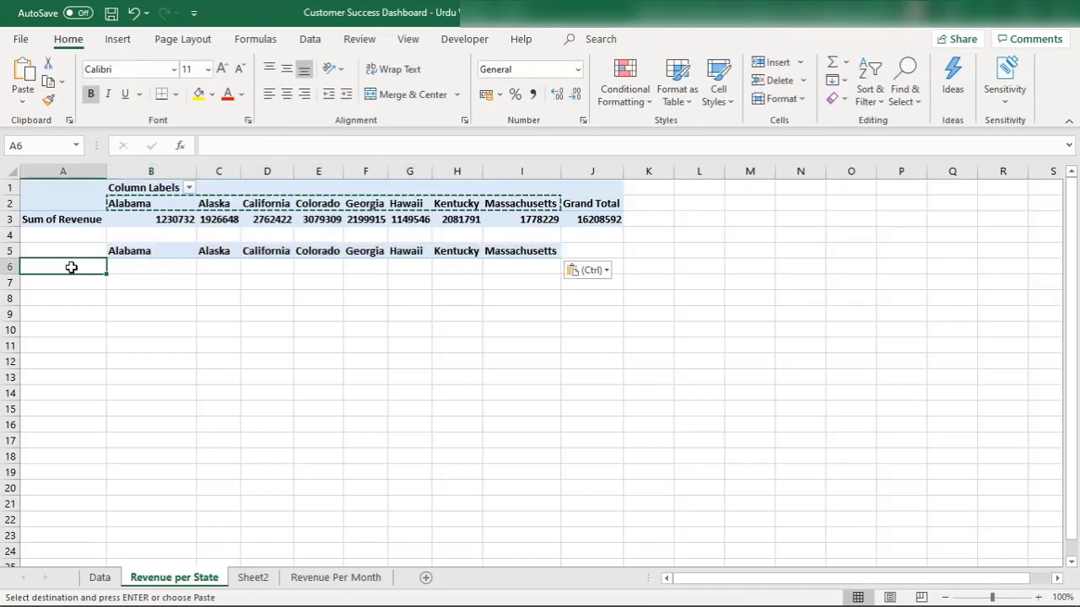
text(Total )
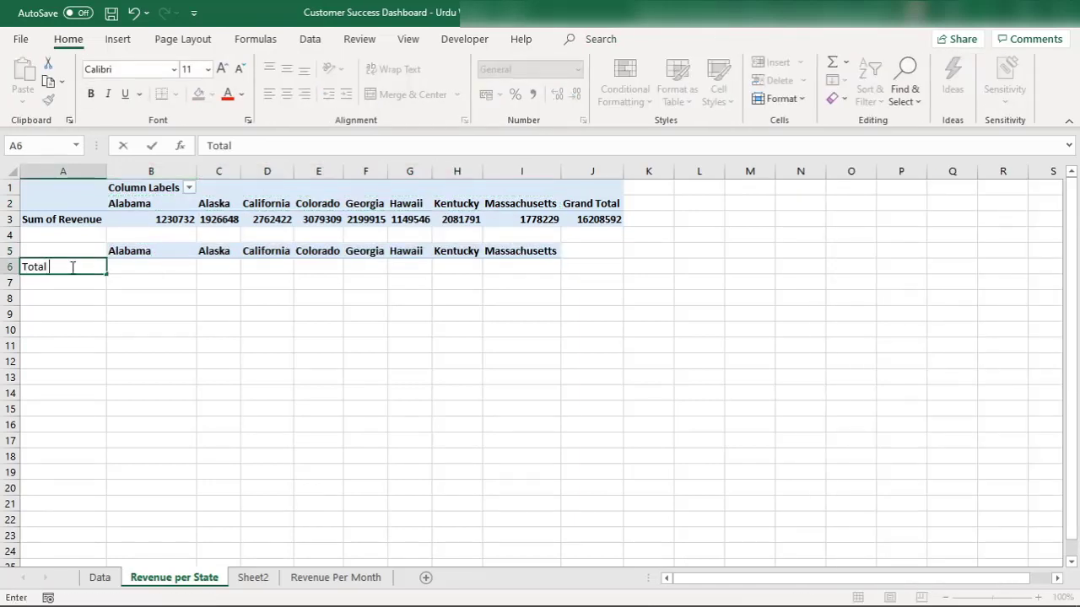
text(Revenue)
key(Tab)
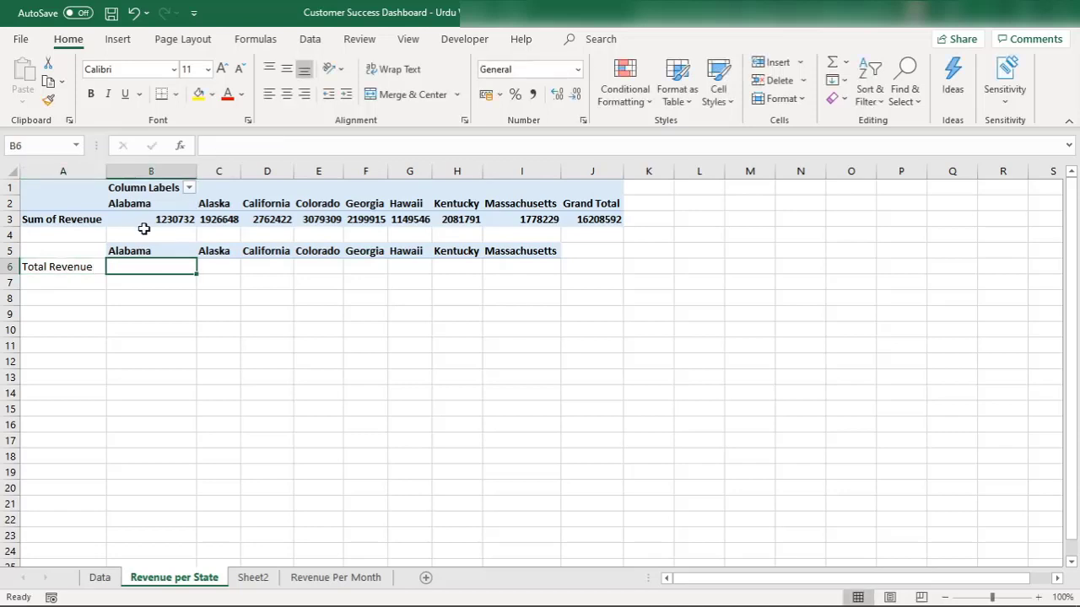
Link B6 and C6 to the pivot revenue for Alabama (1230732) and Alaska
text(=)
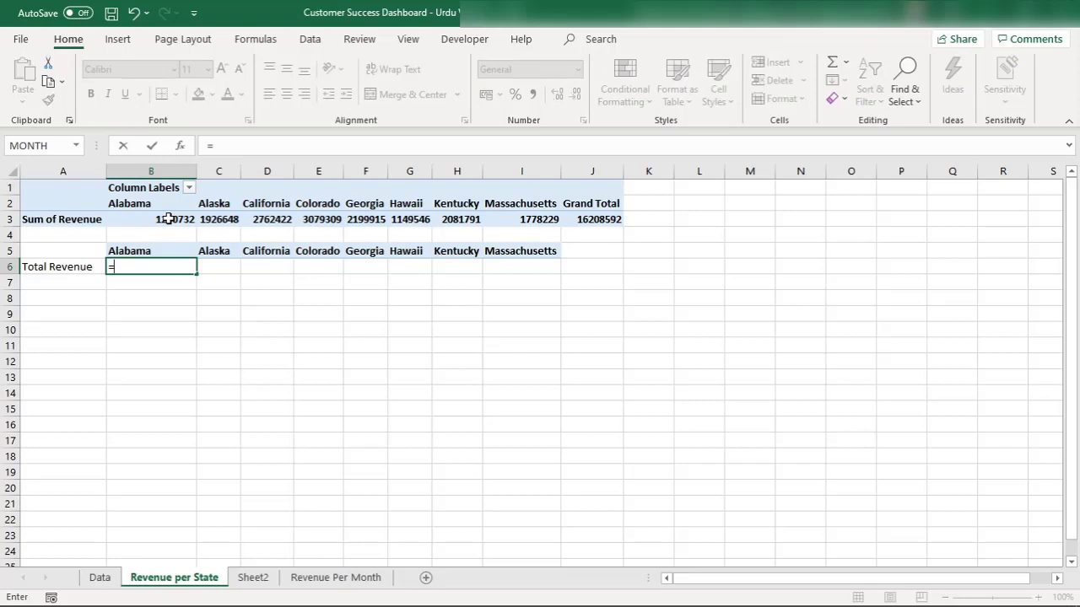
click(169, 219)
key(Return)
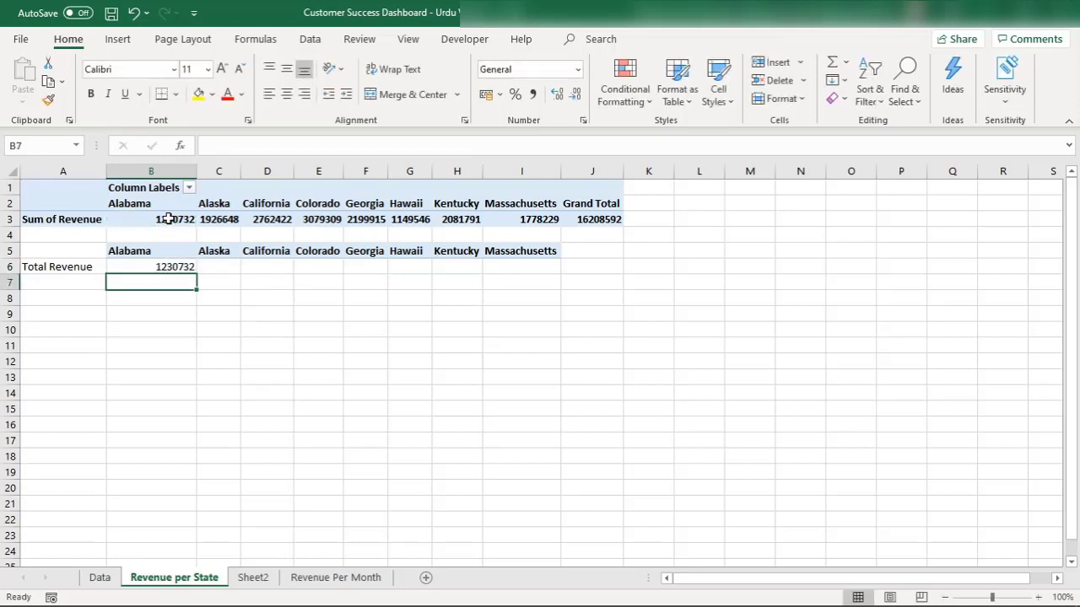
click(175, 271)
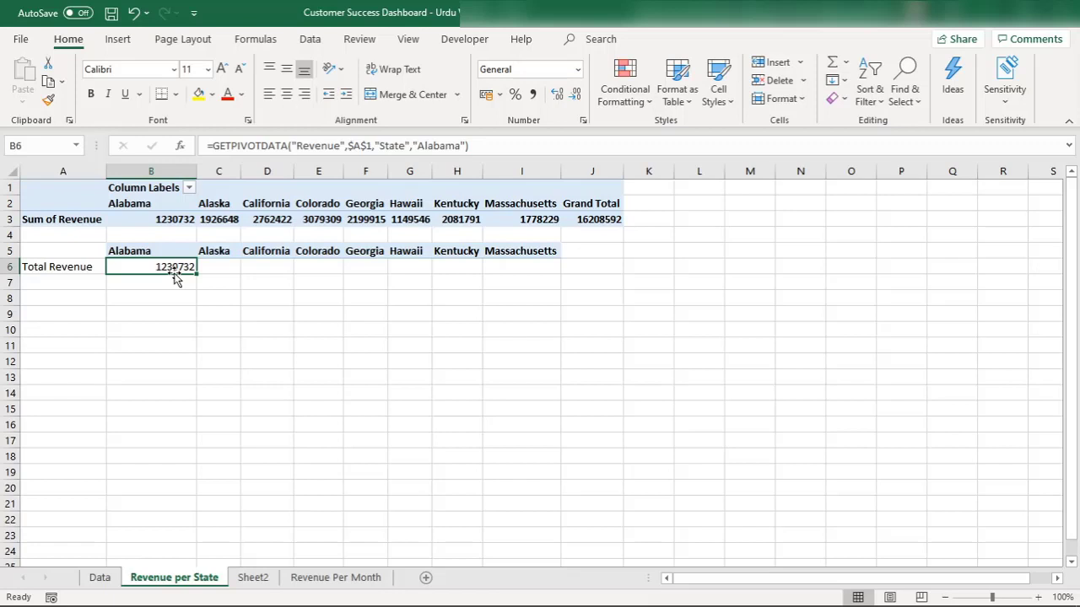
key(Up)
key(Down)
key(Up)
key(Down)
key(Right)
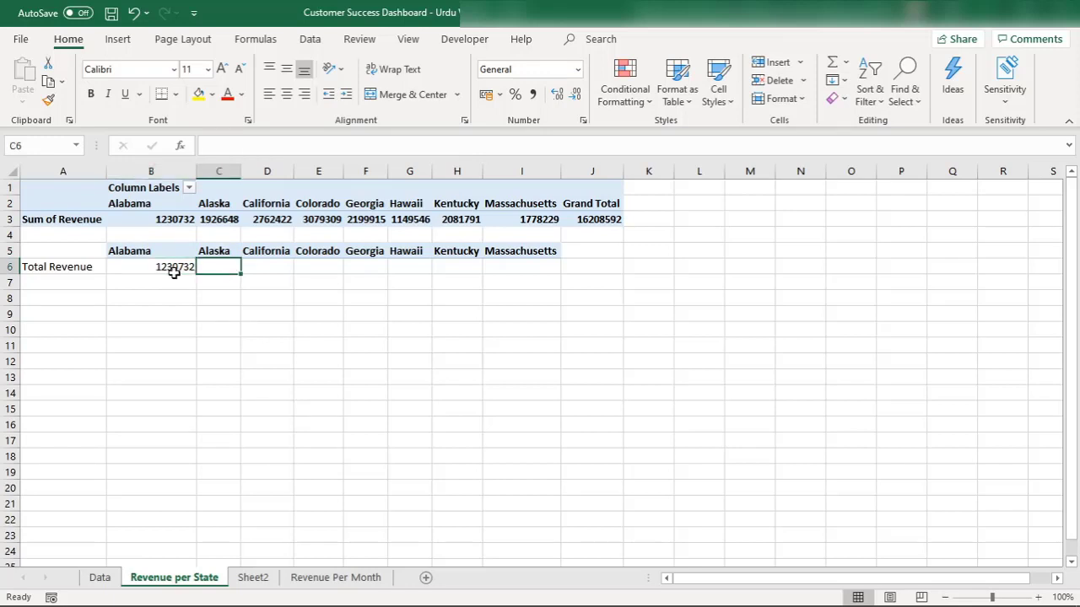
text(=)
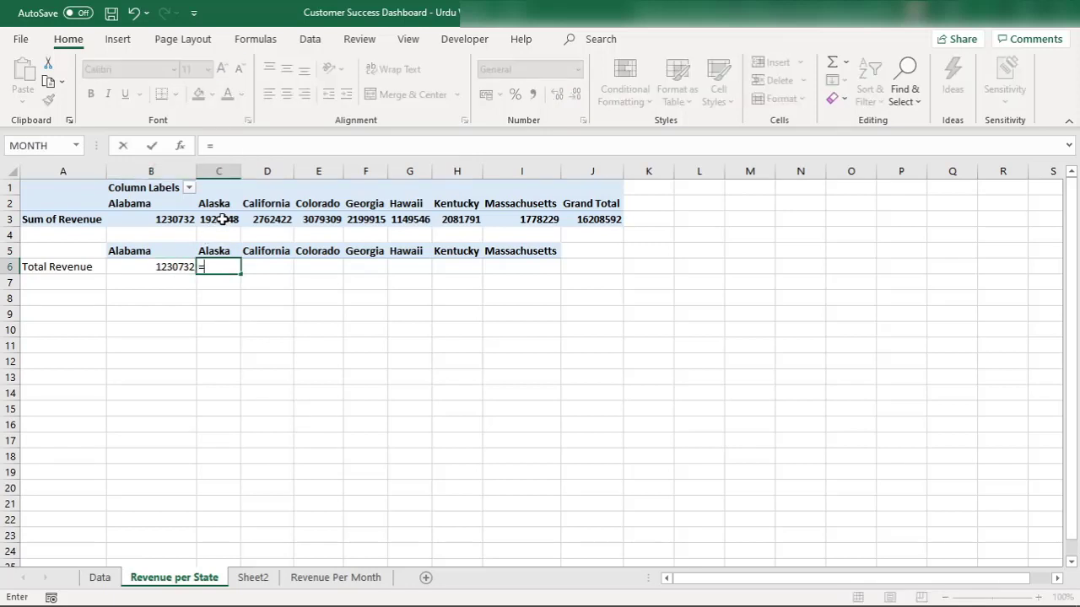
click(221, 219)
key(Return)
Link D6, E6 and F6 to the pivot revenue for California, Colorado and Georgia
key(Right)
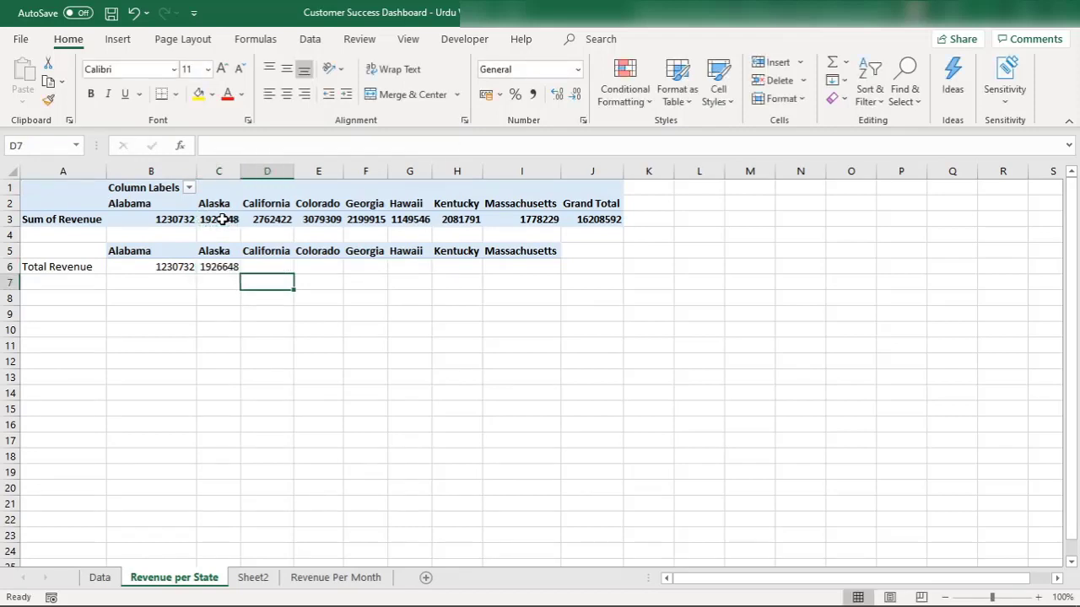
key(Up)
text(=)
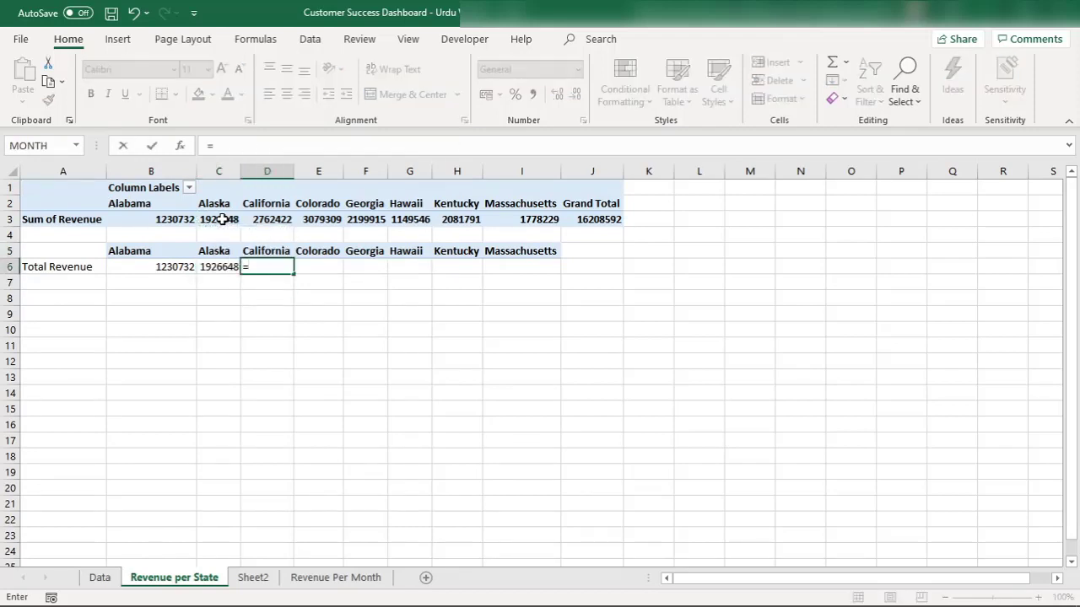
click(257, 219)
key(Return)
key(Right)
key(Up)
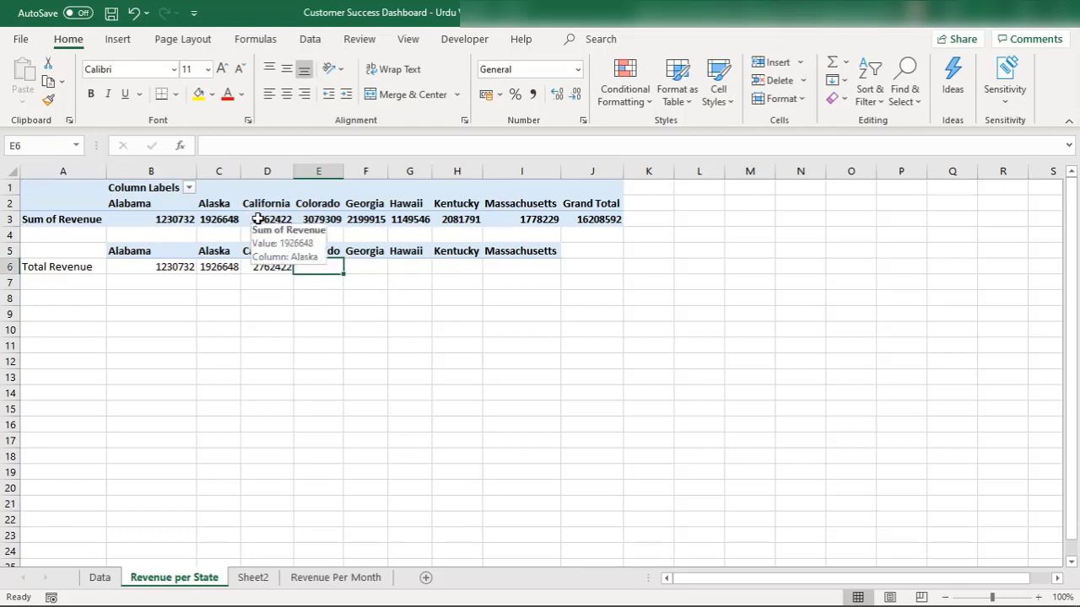
text(=)
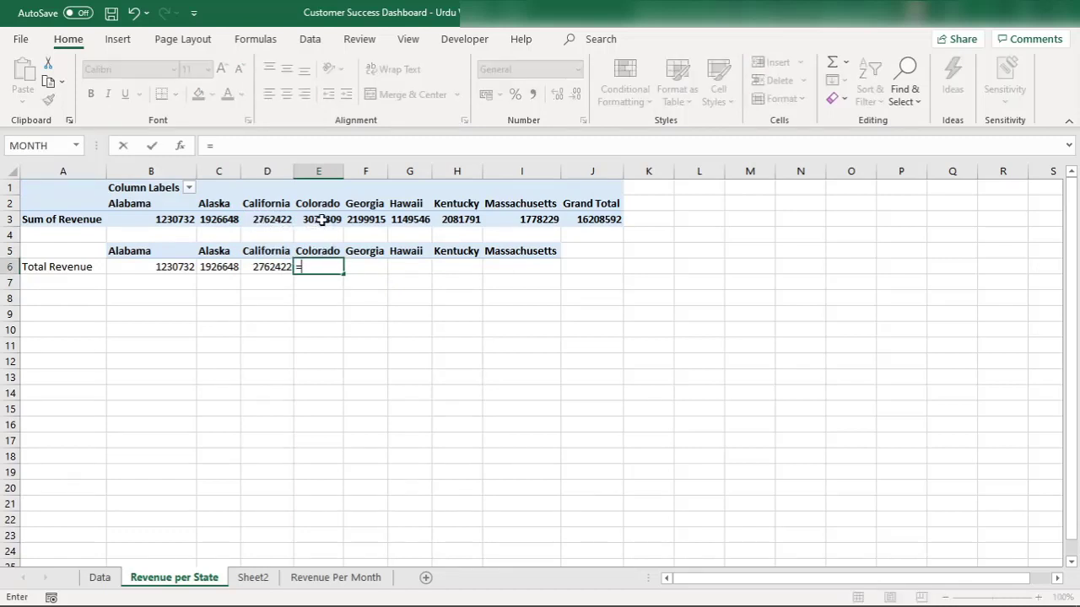
click(321, 220)
key(Return)
key(Right)
key(Up)
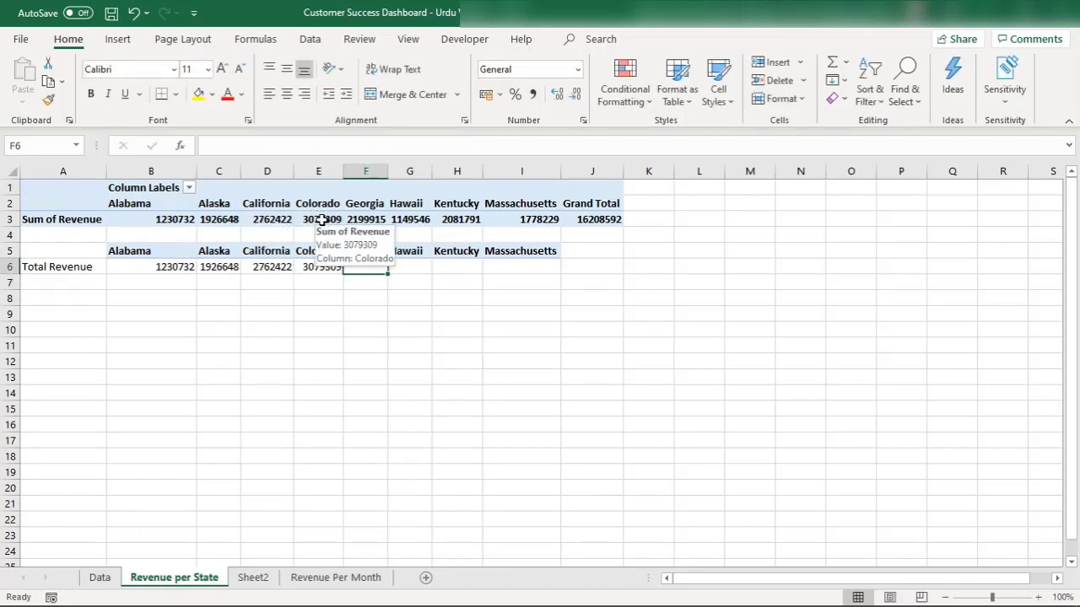
text(=)
click(374, 219)
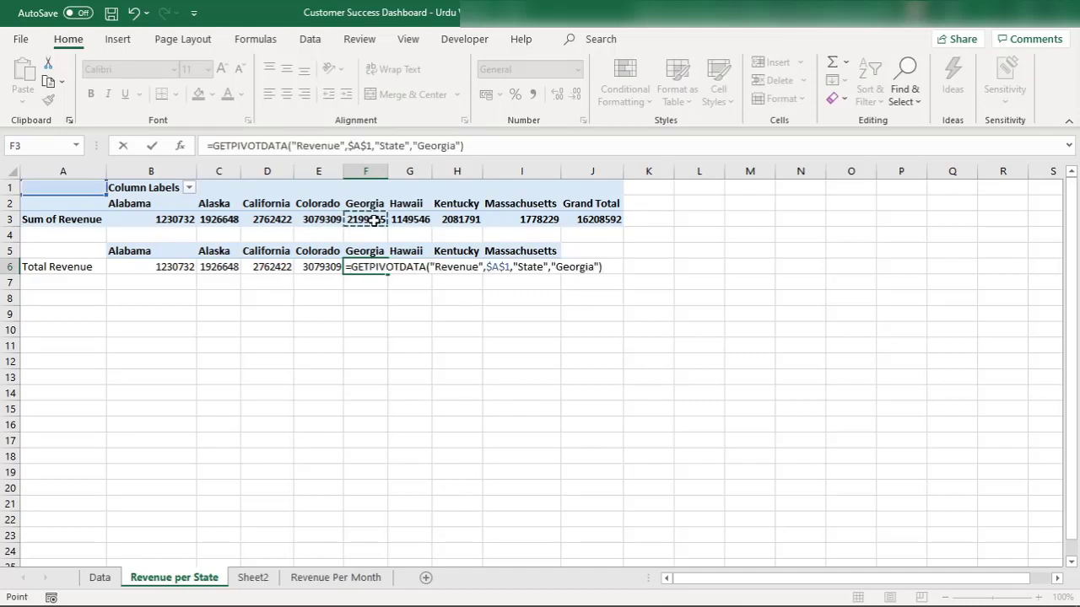
key(Return)
Link G6, H6 and I6 to the pivot revenue for Hawaii, Kentucky and Massachusetts (1778229)
key(Right)
key(Up)
text(=)
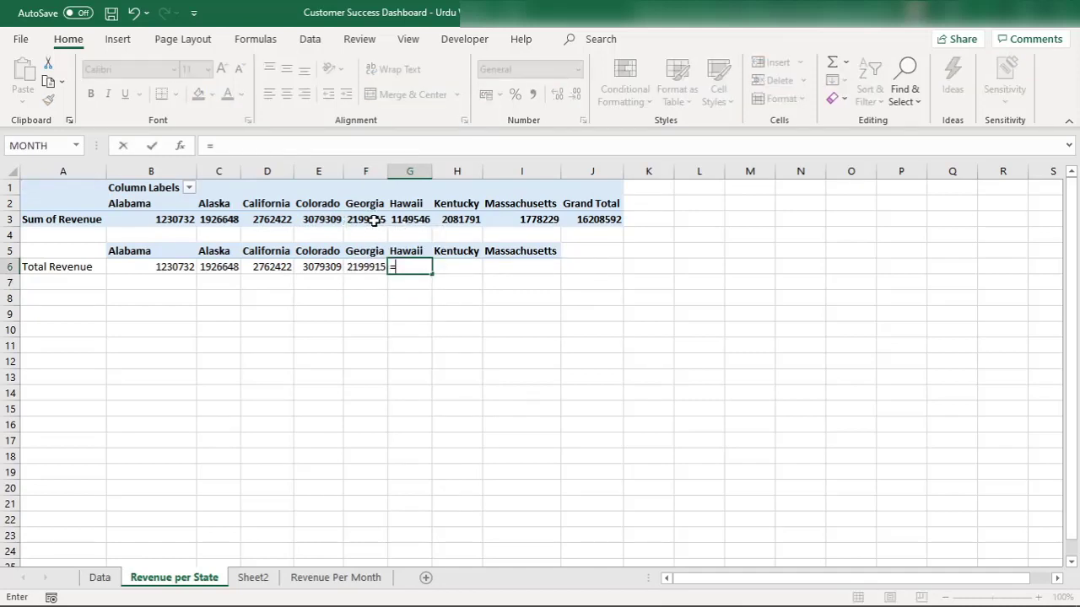
click(414, 220)
key(Return)
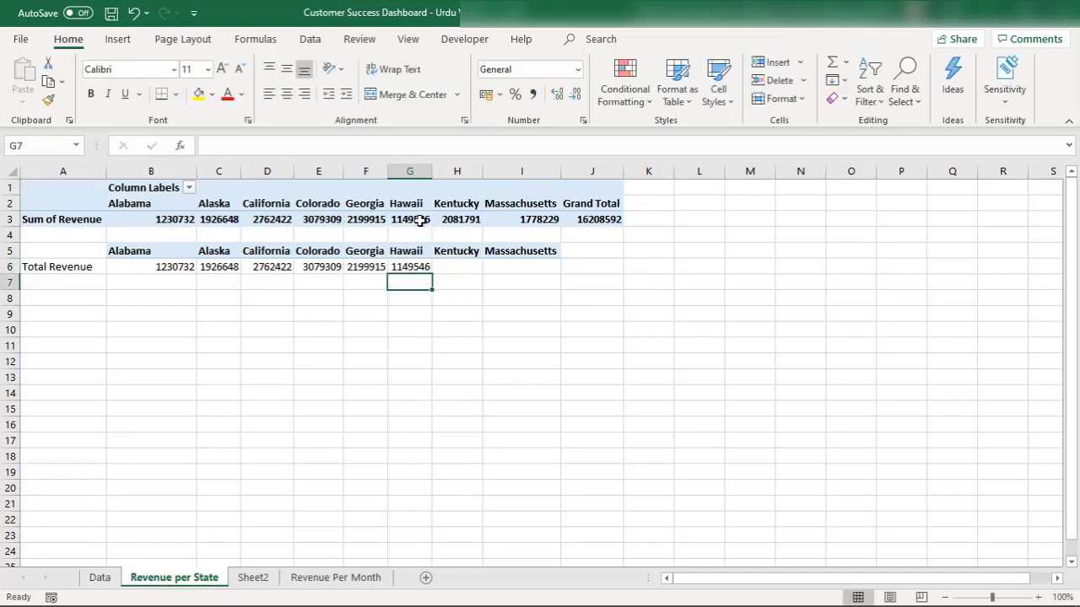
key(Right)
key(Up)
text(=)
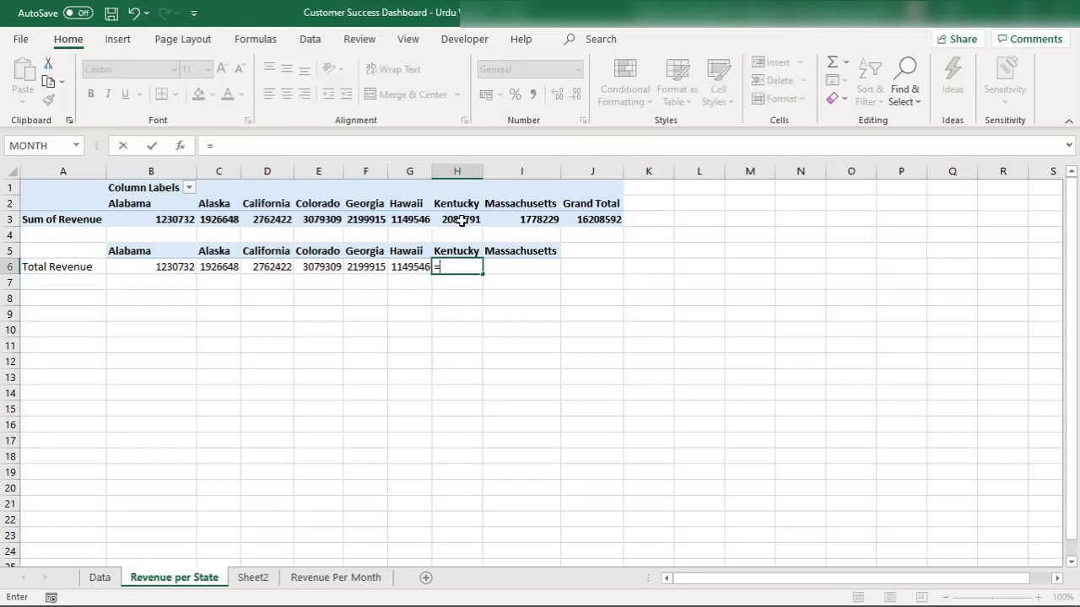
click(461, 221)
key(Return)
key(Right)
key(Up)
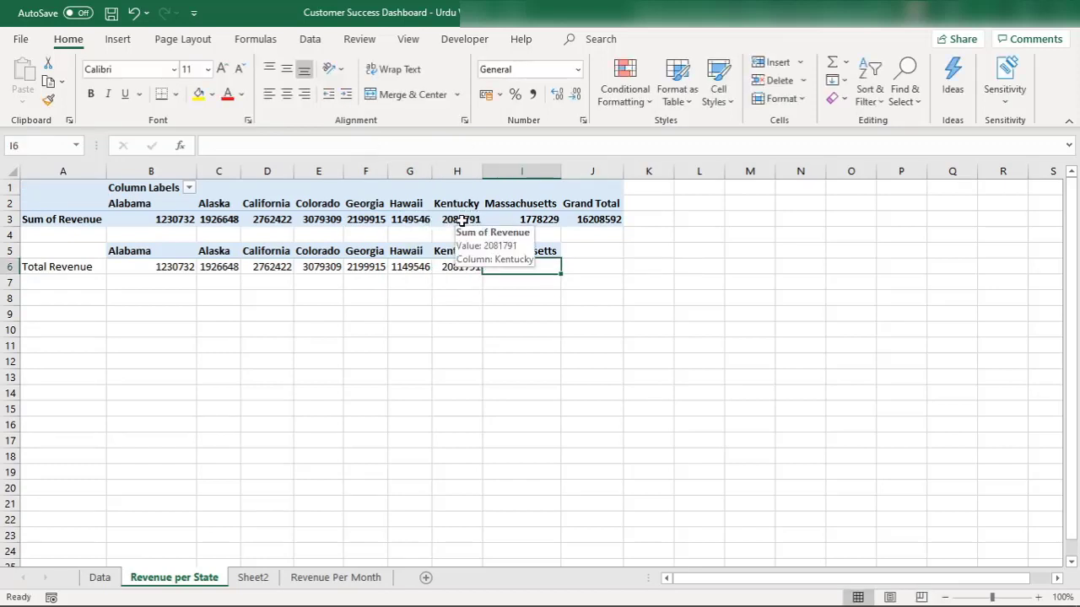
text(=)
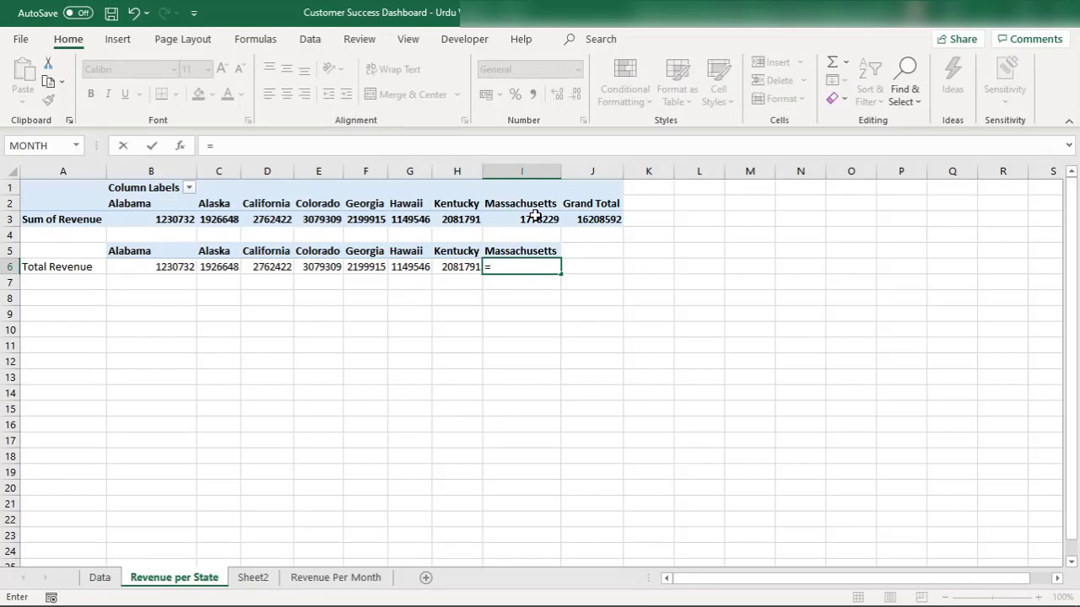
click(535, 218)
key(Return)
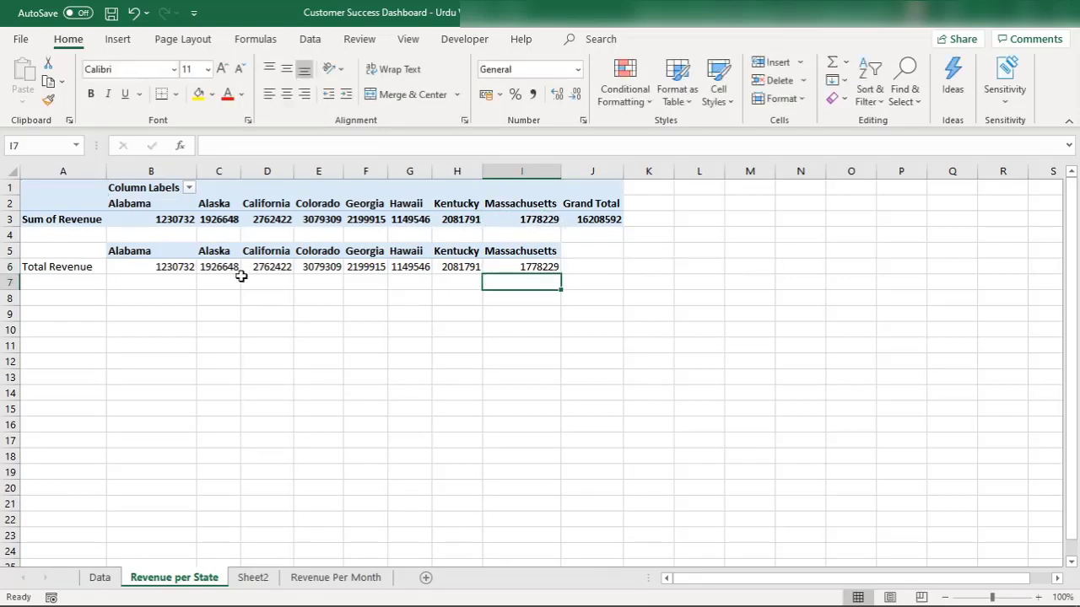
key(Left)
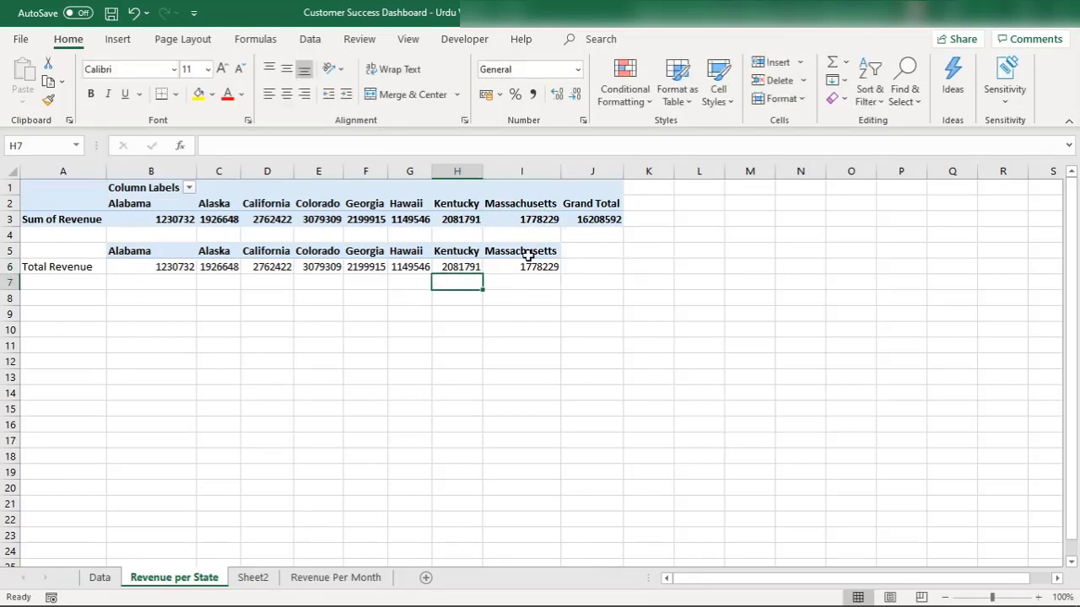
key(Left)
key(Left)
key(Left)
key(Left)
key(Left)
key(Left)
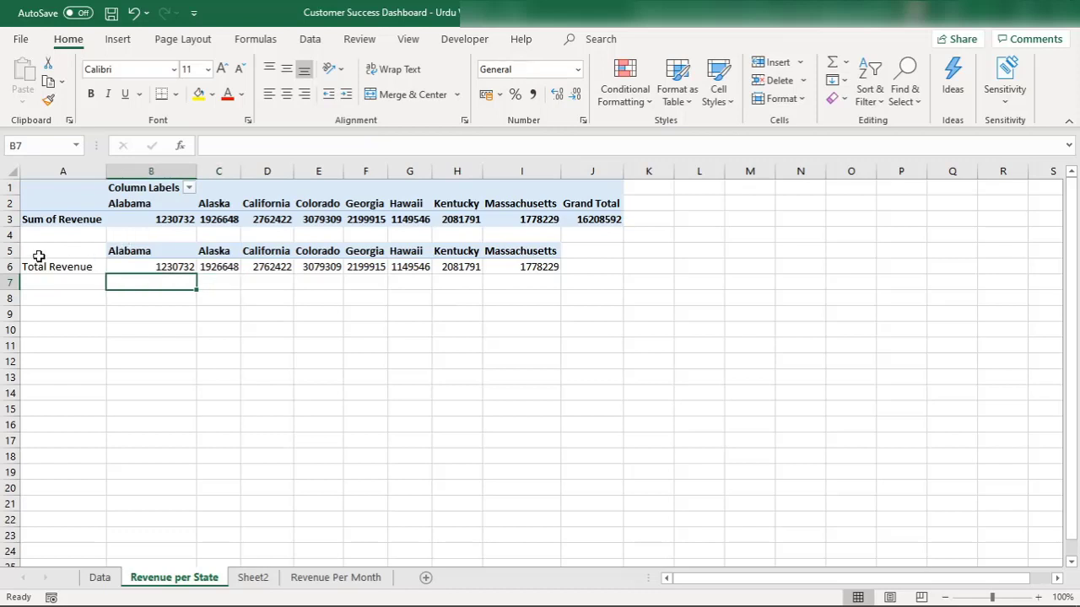
Insert a filled map chart from the state names and revenue in A5:I6
drag(50, 253, 530, 268)
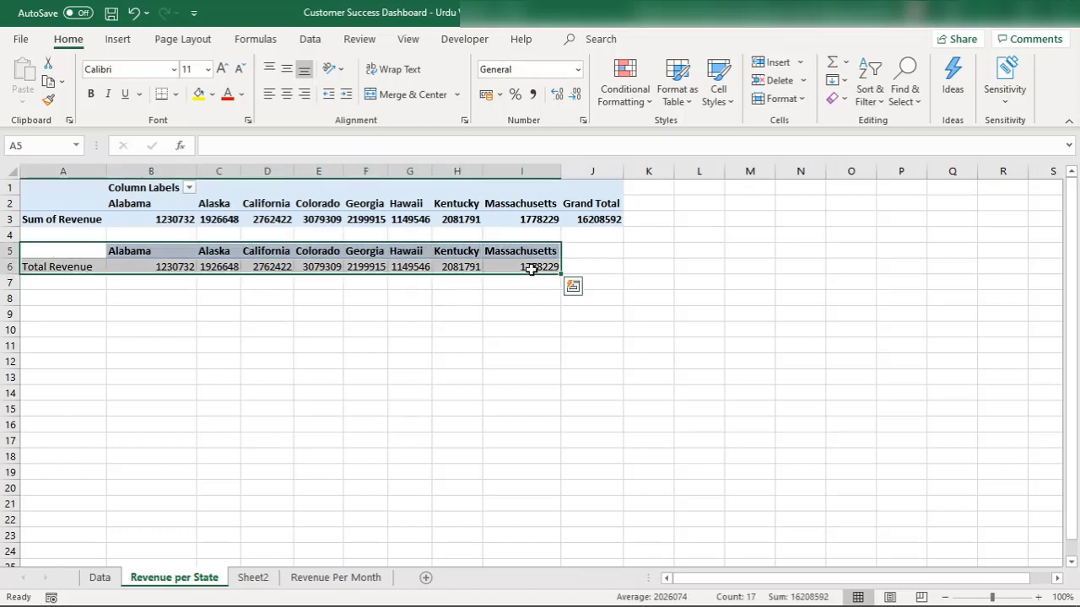
click(118, 38)
click(509, 74)
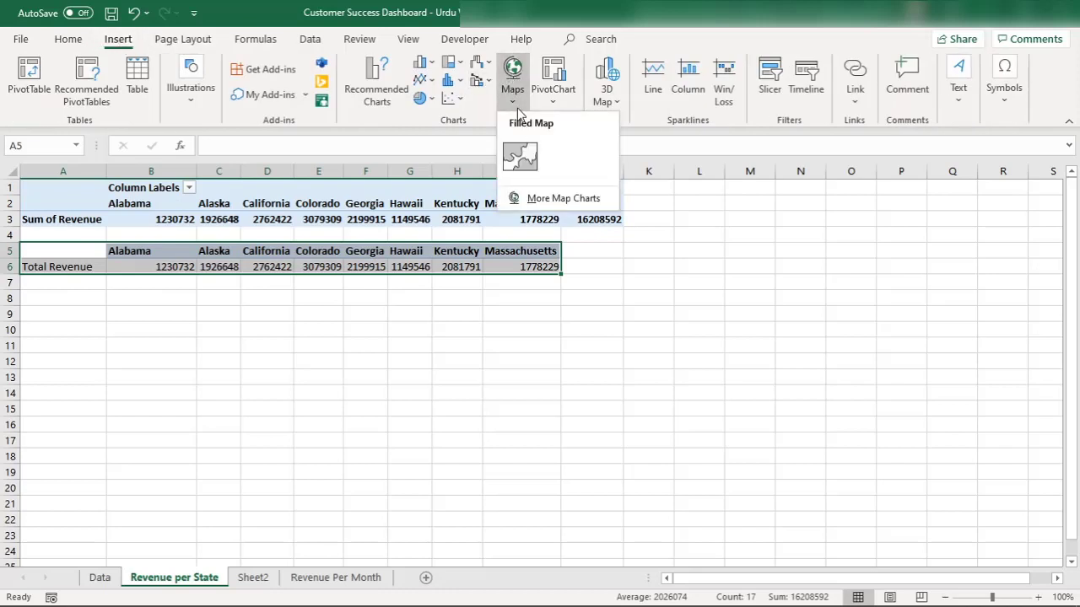
click(517, 155)
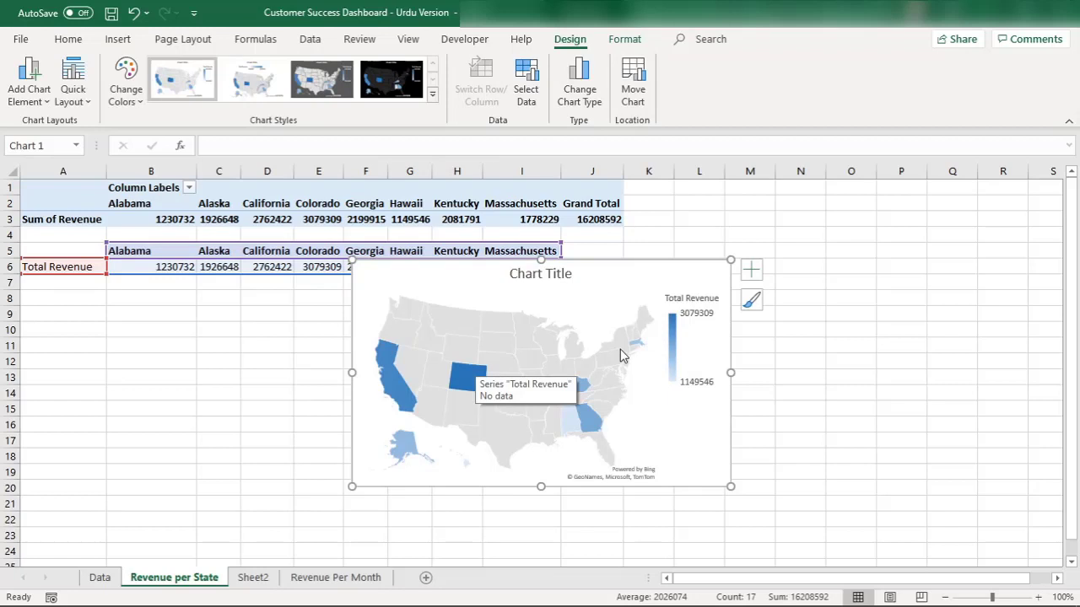
Delete the map chart's title placeholder, then right-click the map series
click(550, 273)
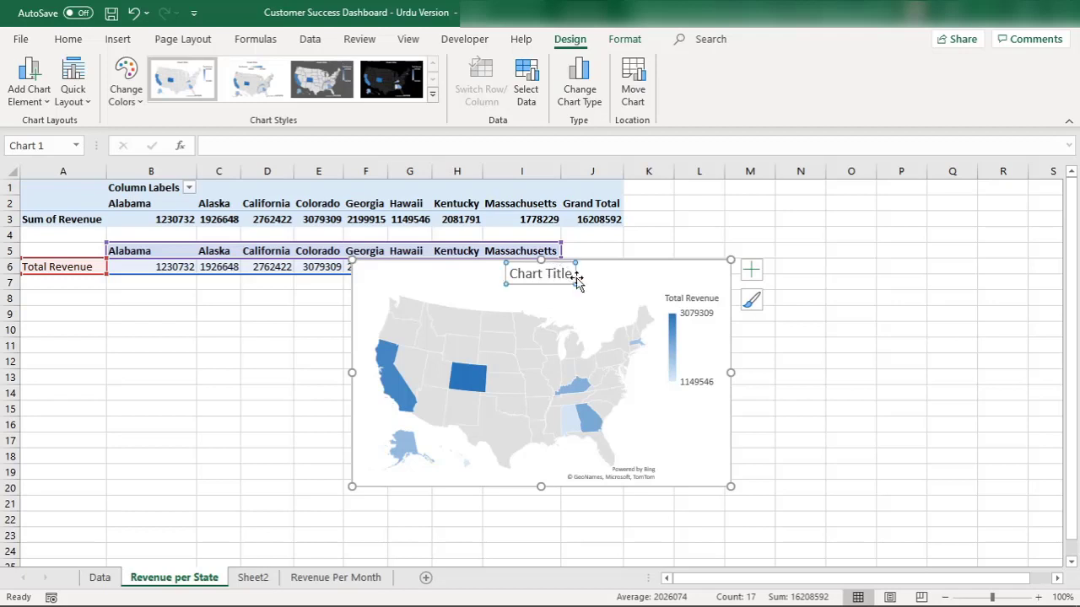
key(Delete)
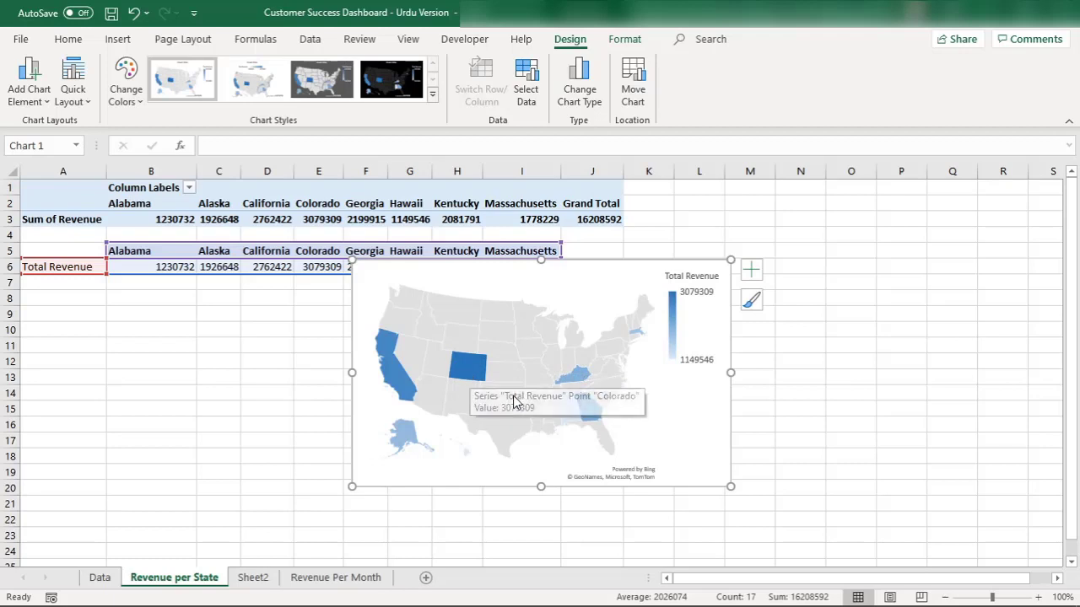
right_click(523, 325)
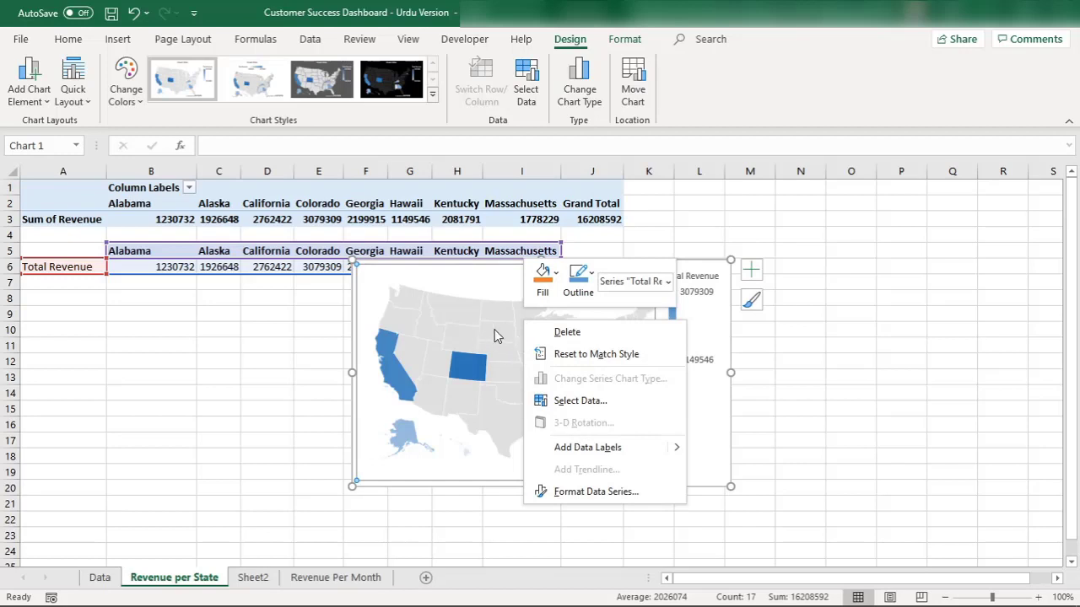
Format the map series with Automatic projection and map area 'Only regions with data'
click(576, 492)
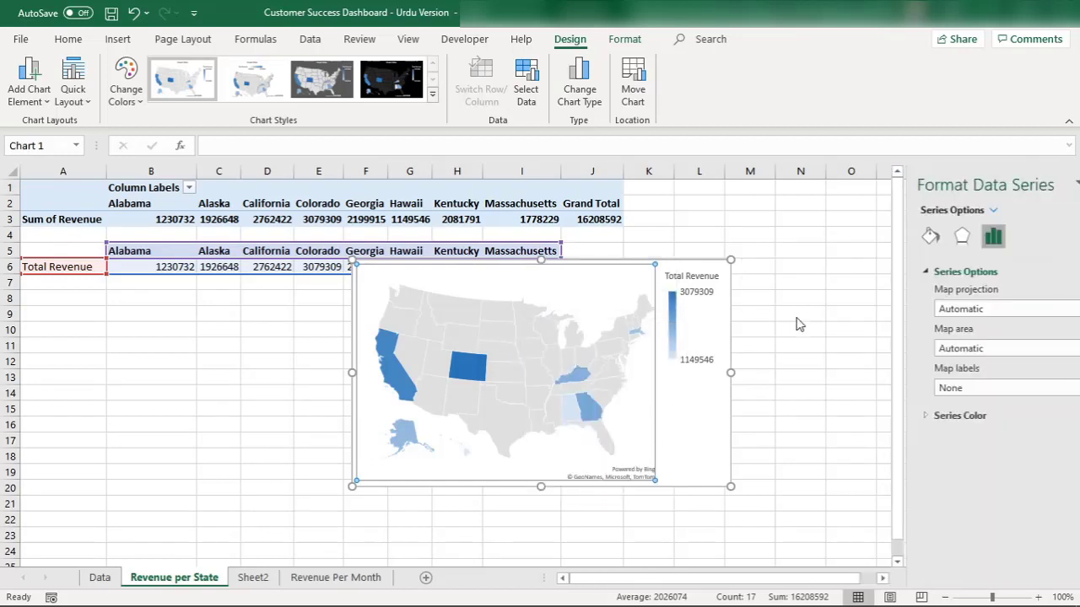
click(946, 309)
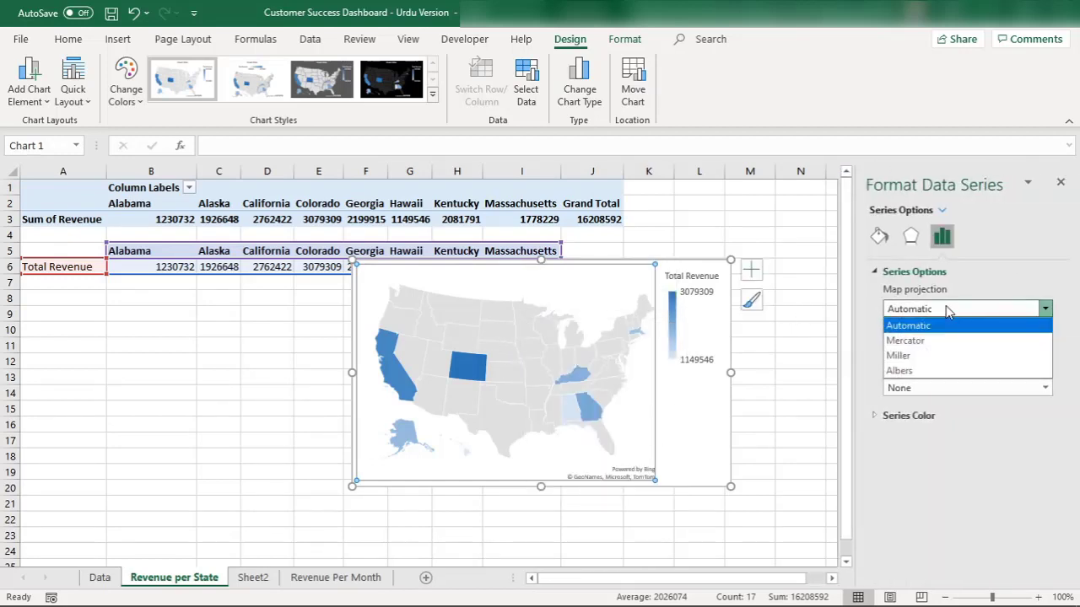
click(928, 322)
click(917, 352)
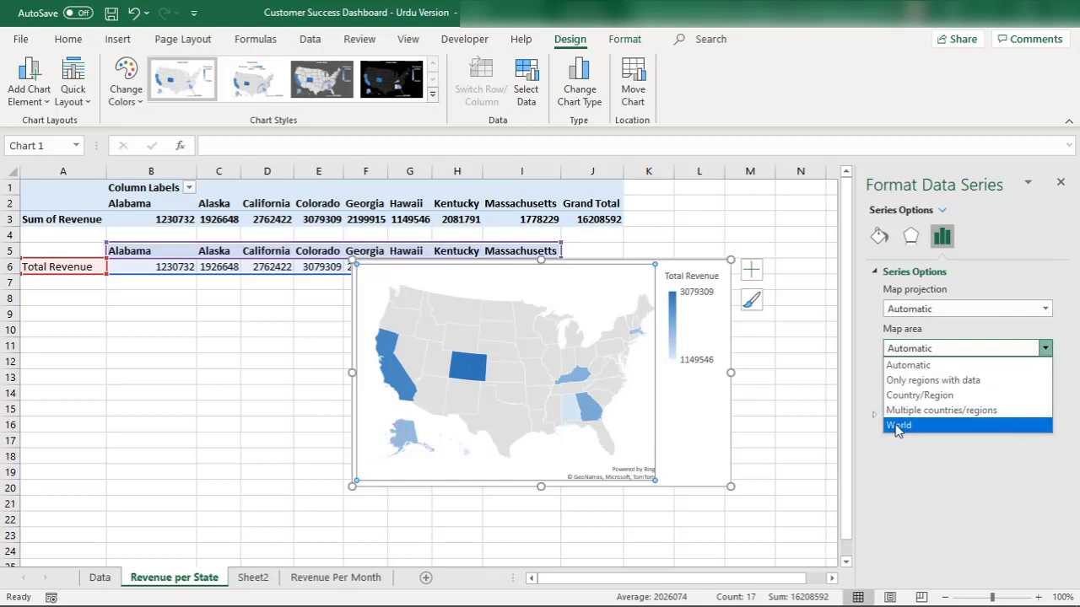
click(919, 380)
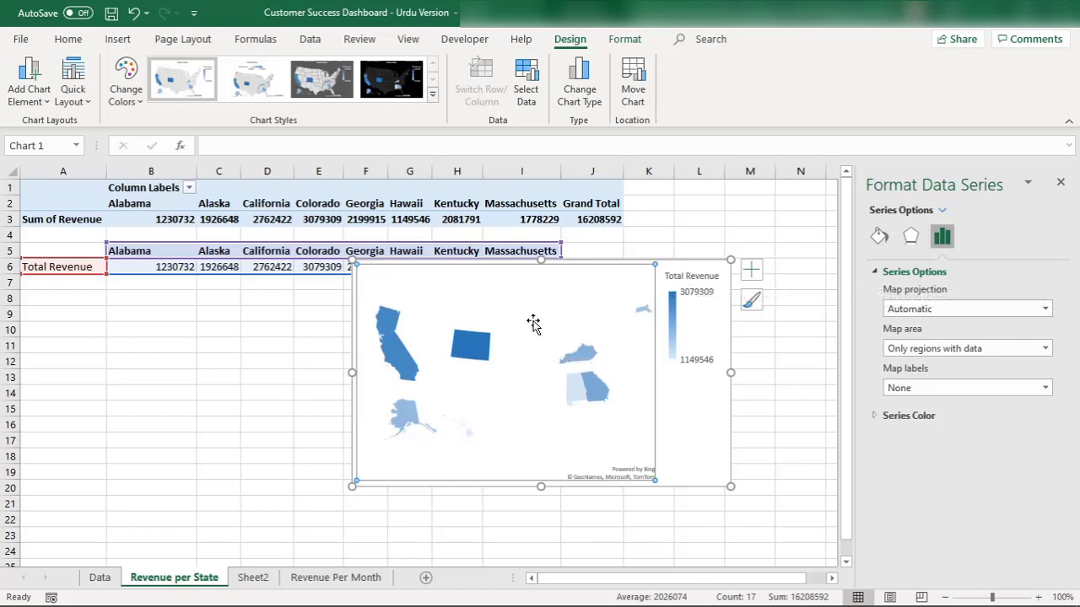
click(468, 344)
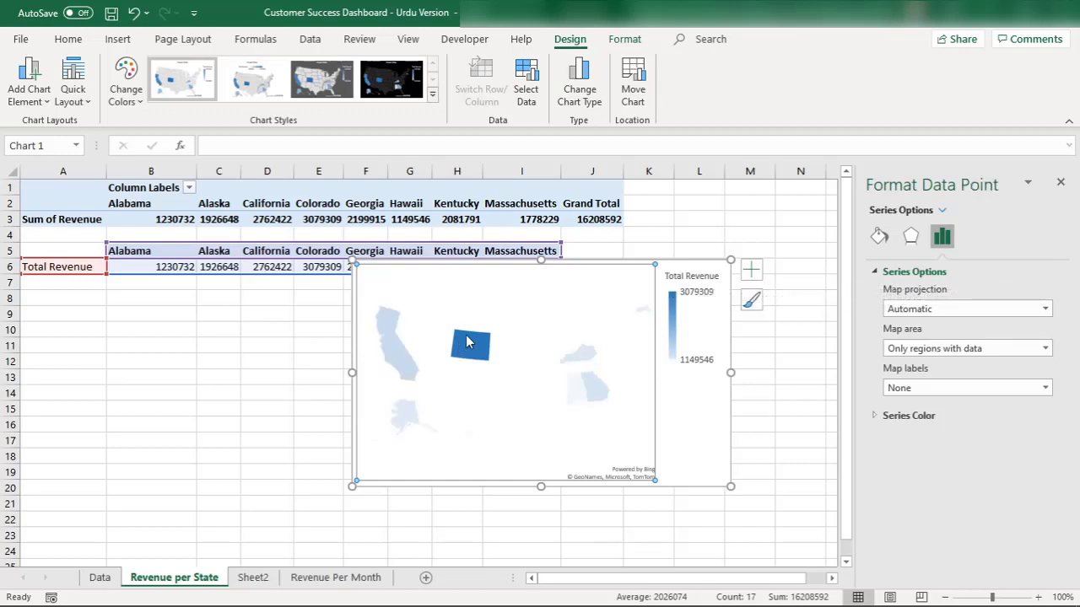
Give the map chart's legend a gradient fill
click(586, 356)
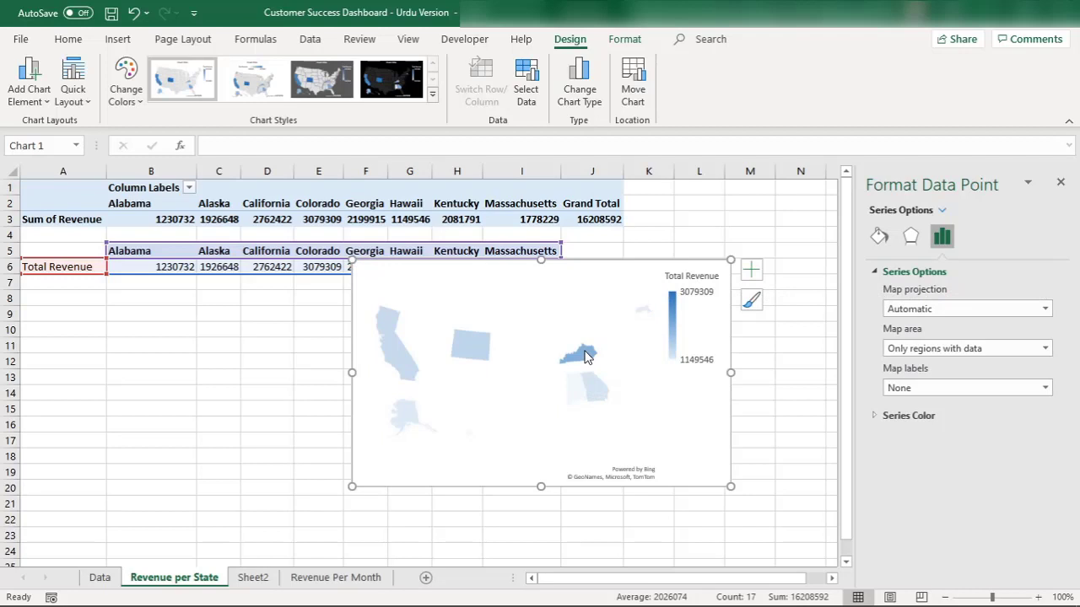
click(465, 365)
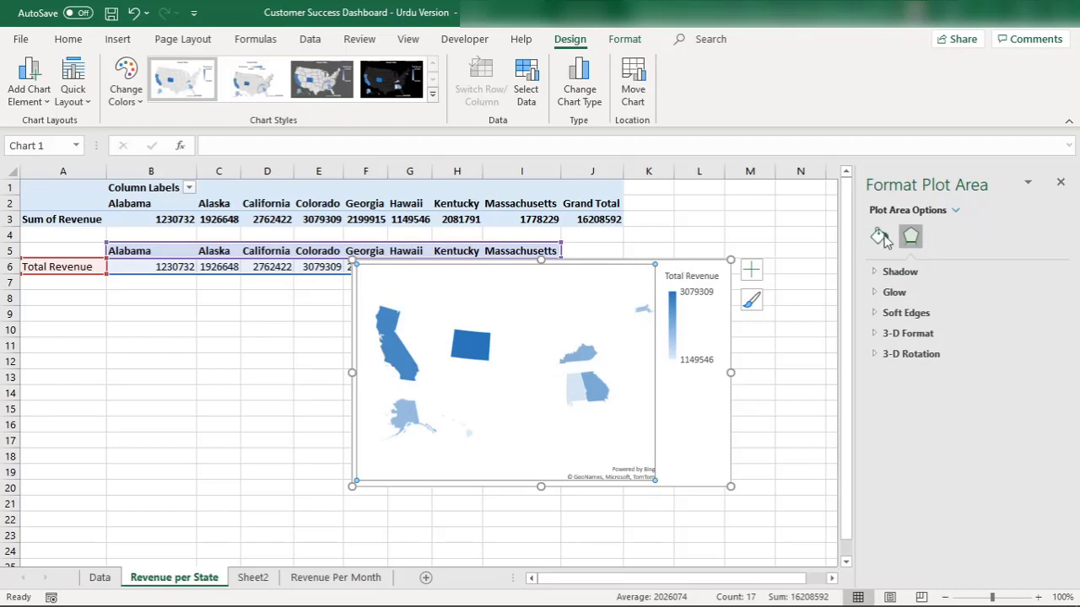
click(675, 301)
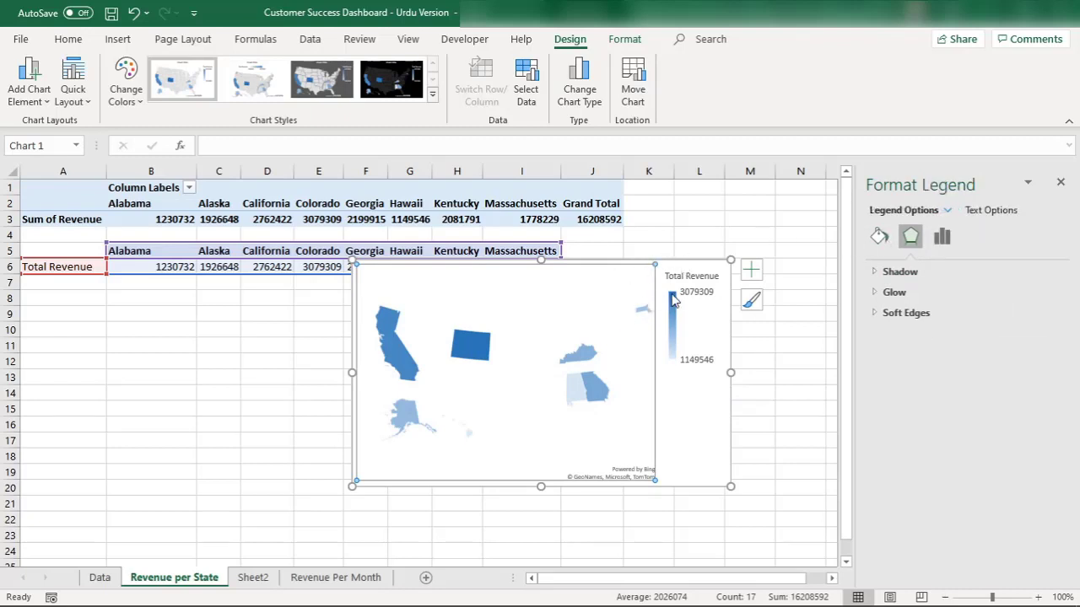
click(940, 238)
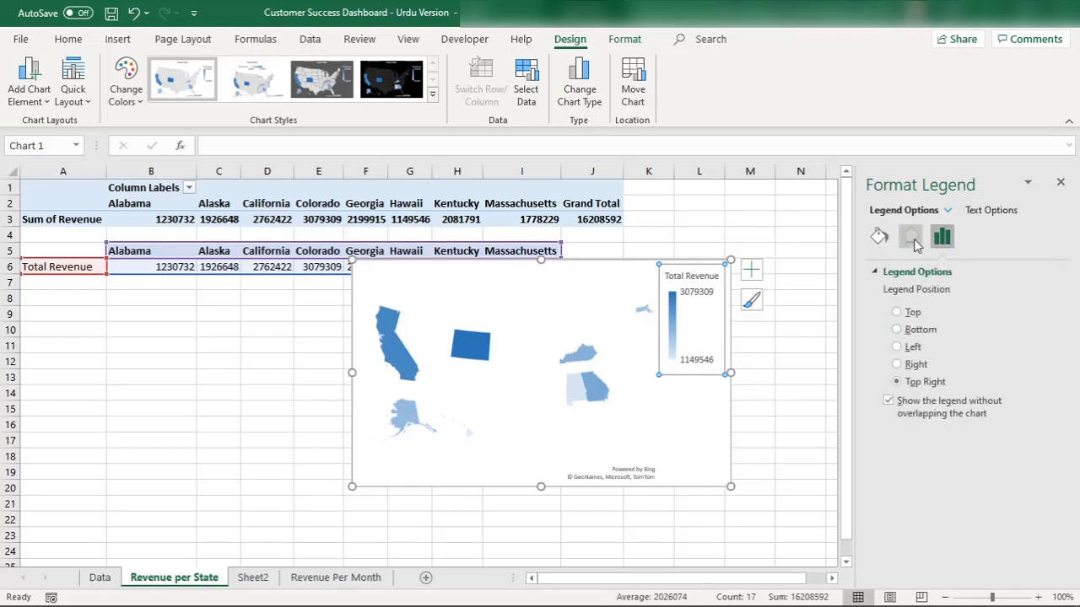
click(910, 237)
click(879, 238)
click(879, 238)
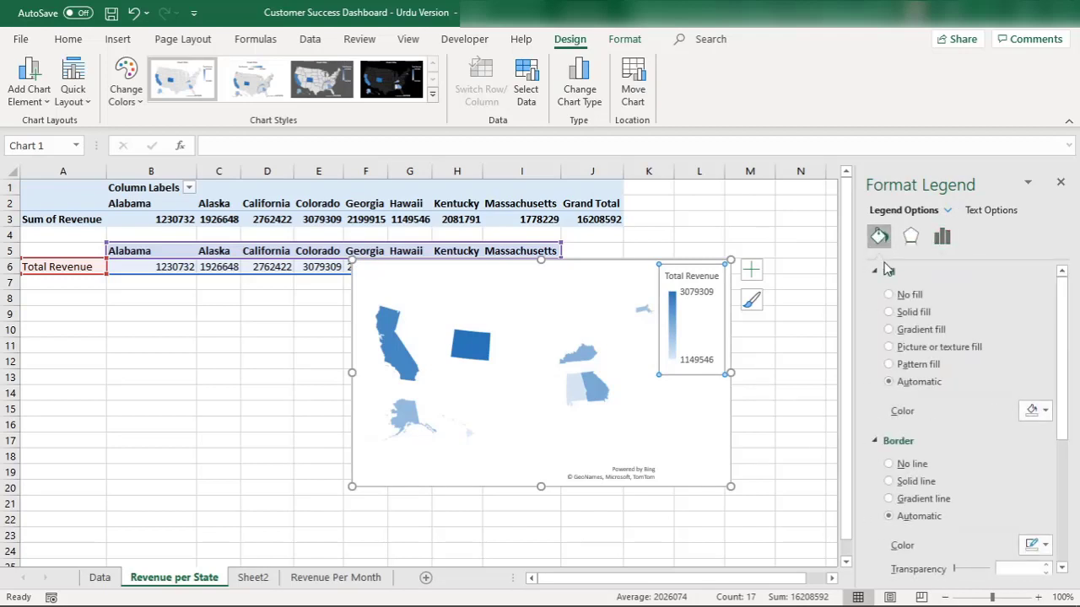
click(890, 329)
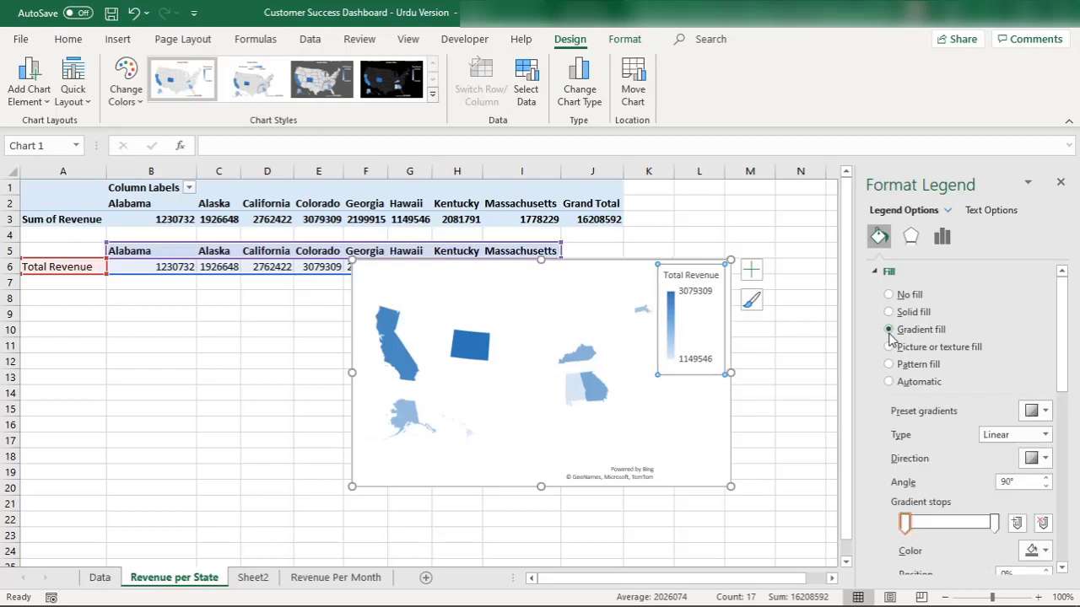
Select the map chart, then a state, to bring up the Total Revenue series options
click(464, 318)
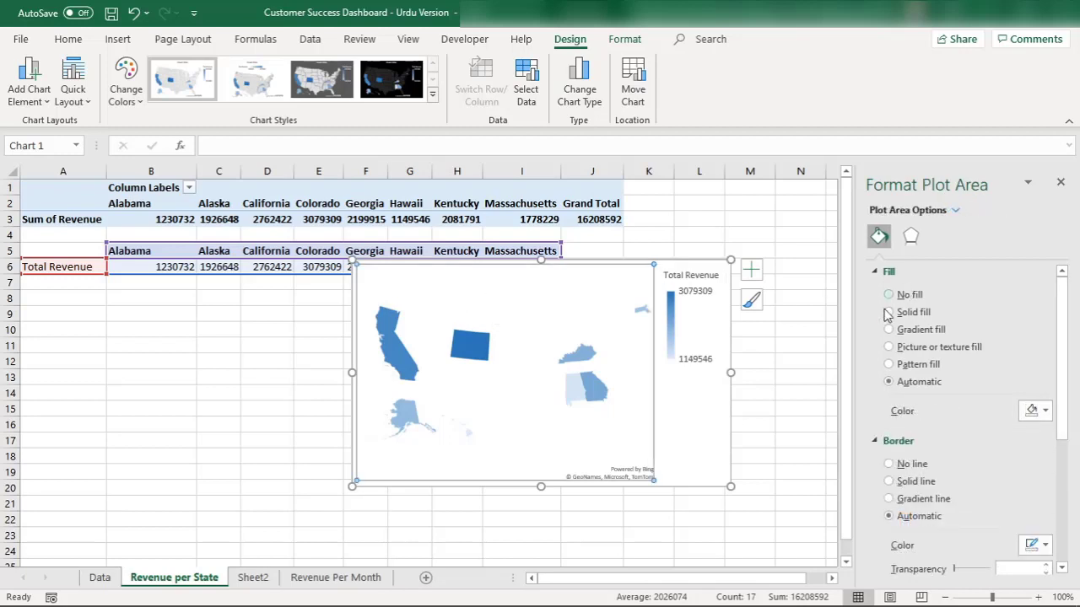
click(689, 265)
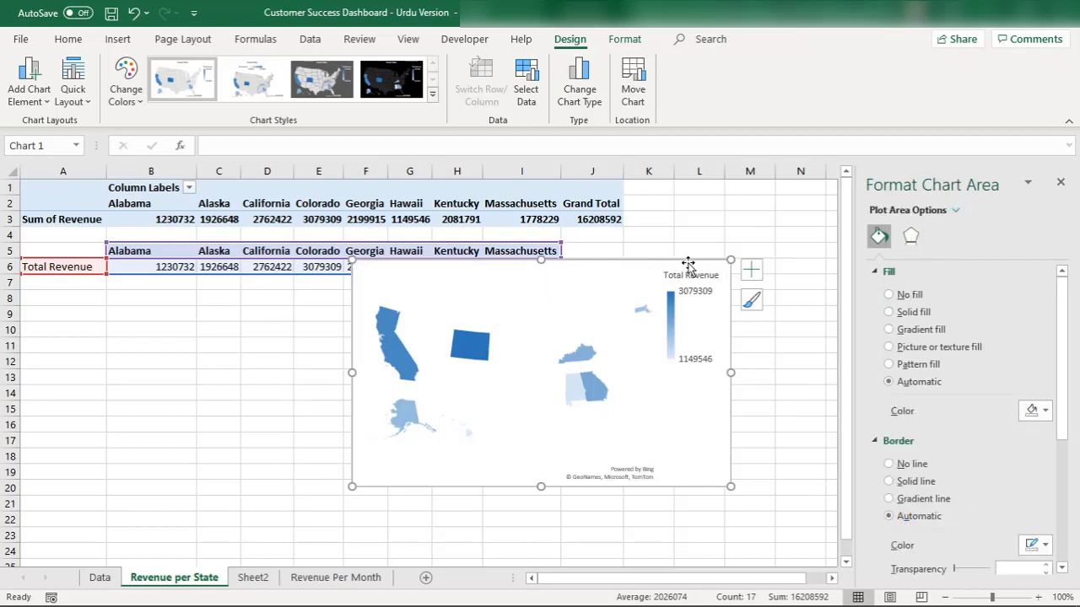
right_click(602, 287)
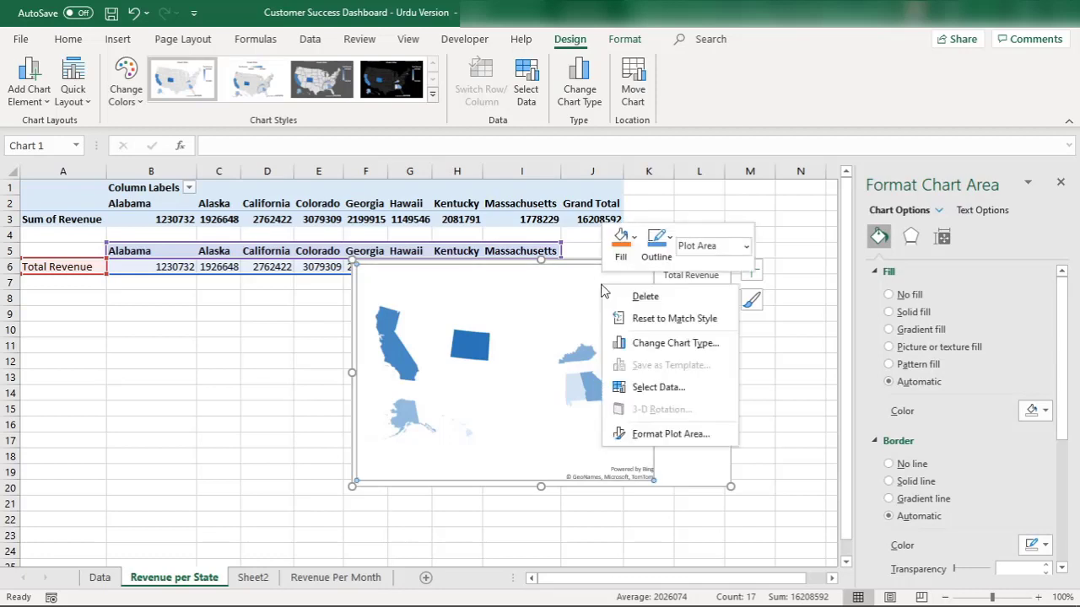
click(531, 409)
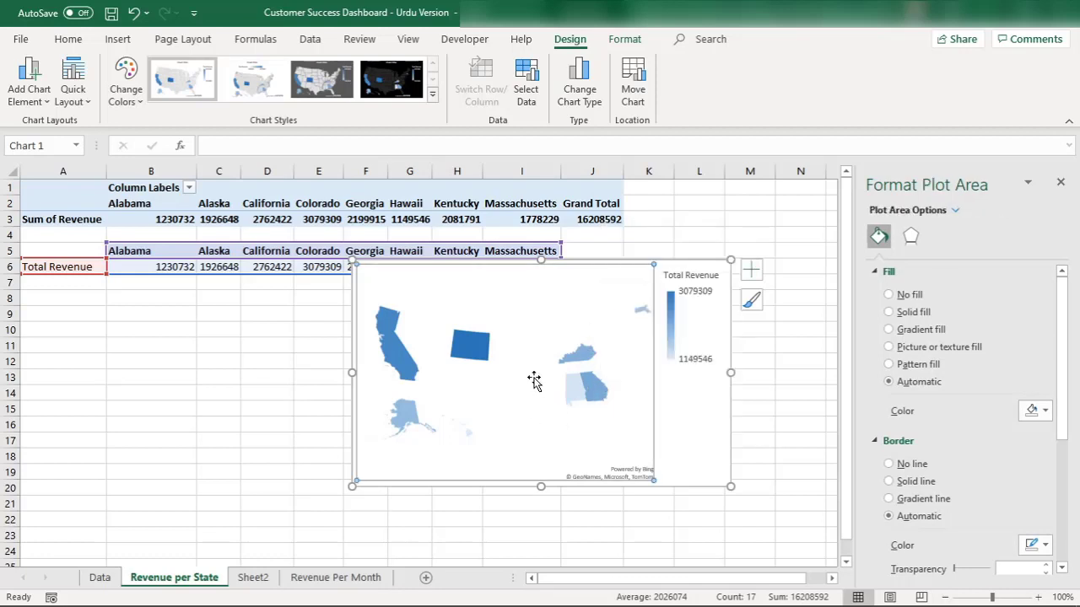
click(577, 358)
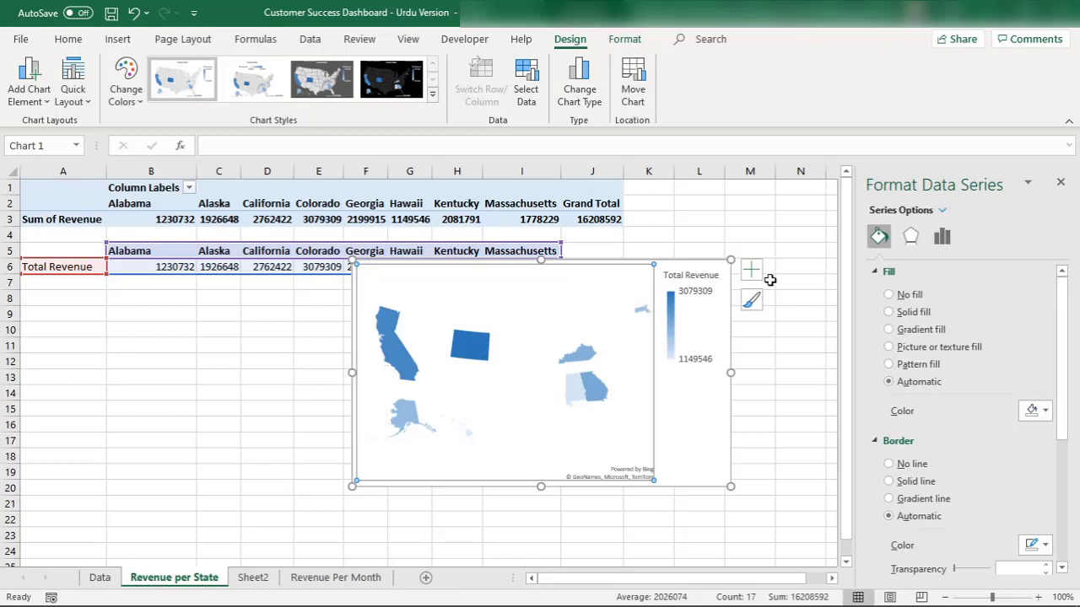
Change the series colour scale to Diverging (3-color)
click(943, 236)
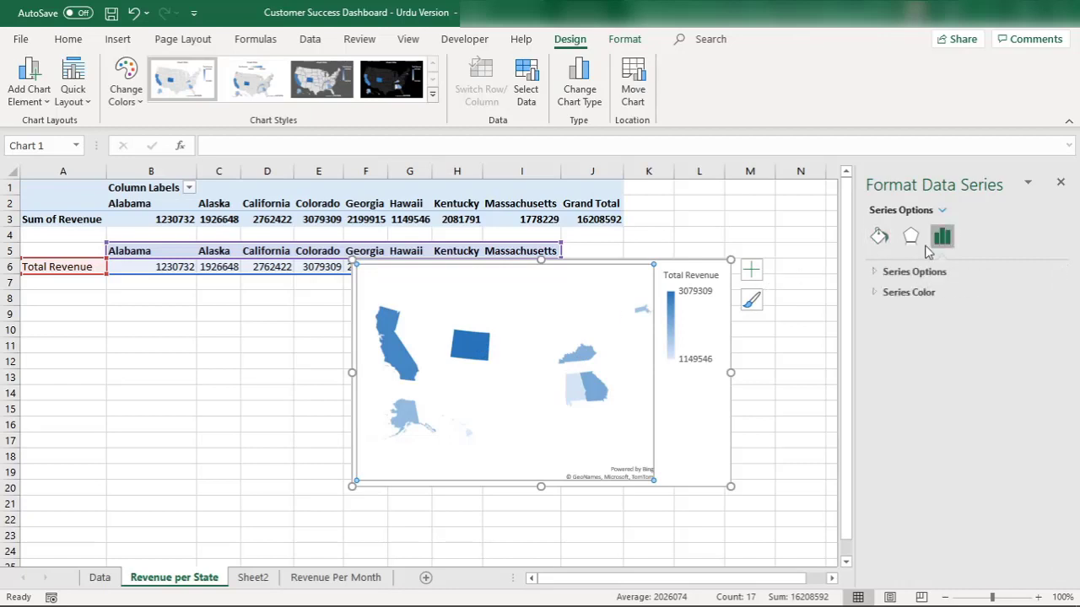
click(878, 293)
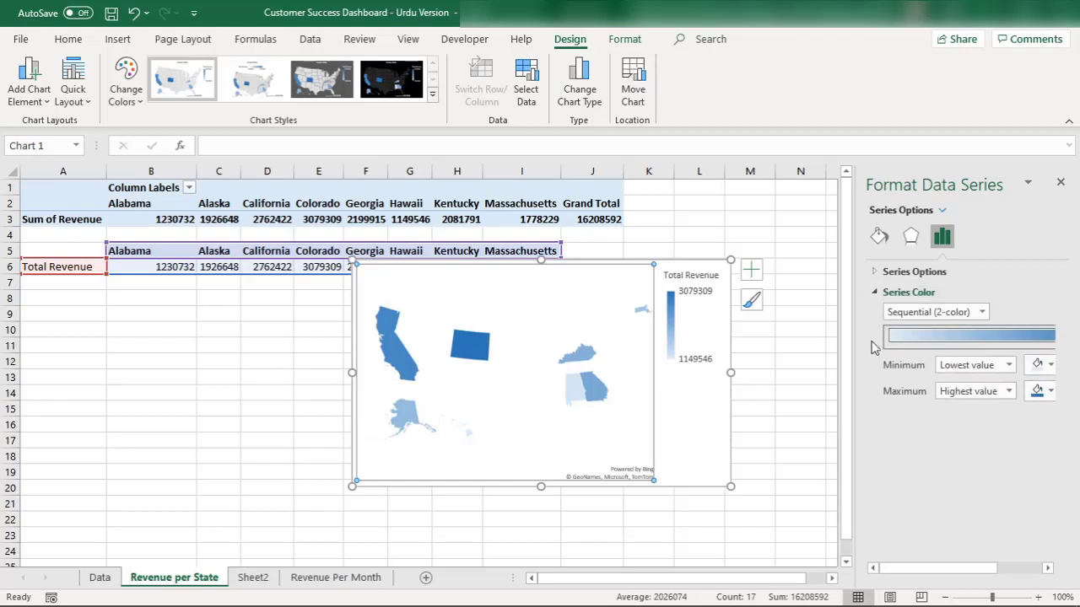
click(931, 313)
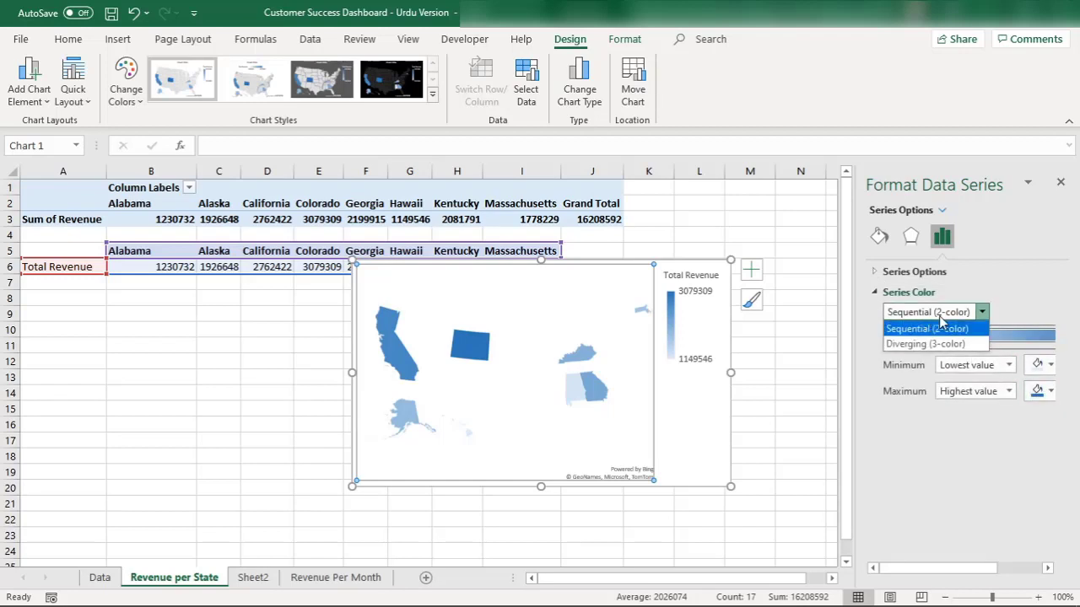
click(932, 344)
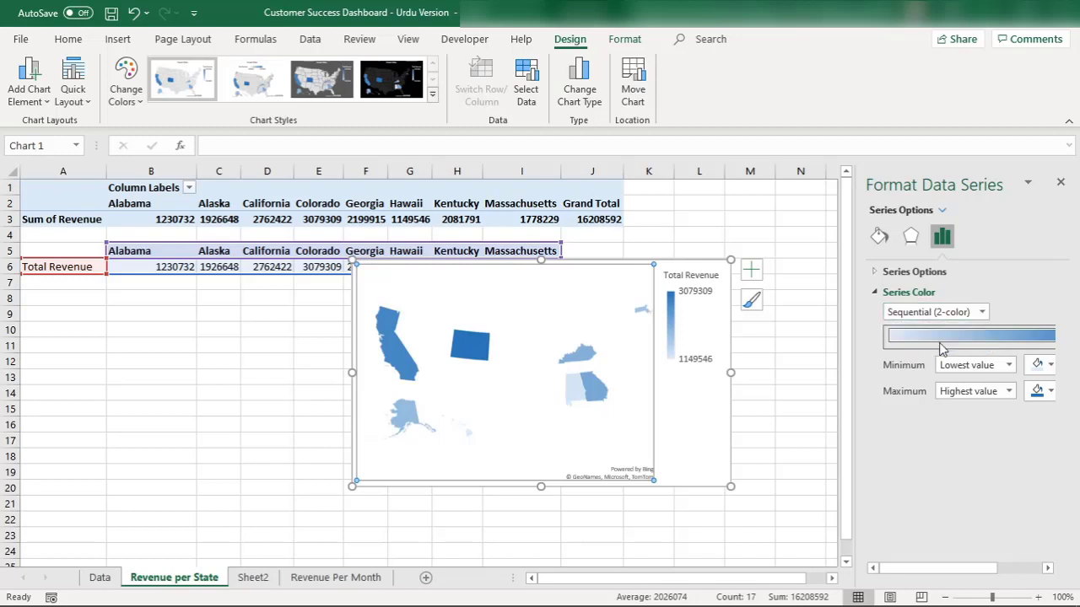
Color the scale dark green for maximum, standard green for midpoint, light green for minimum
click(1046, 417)
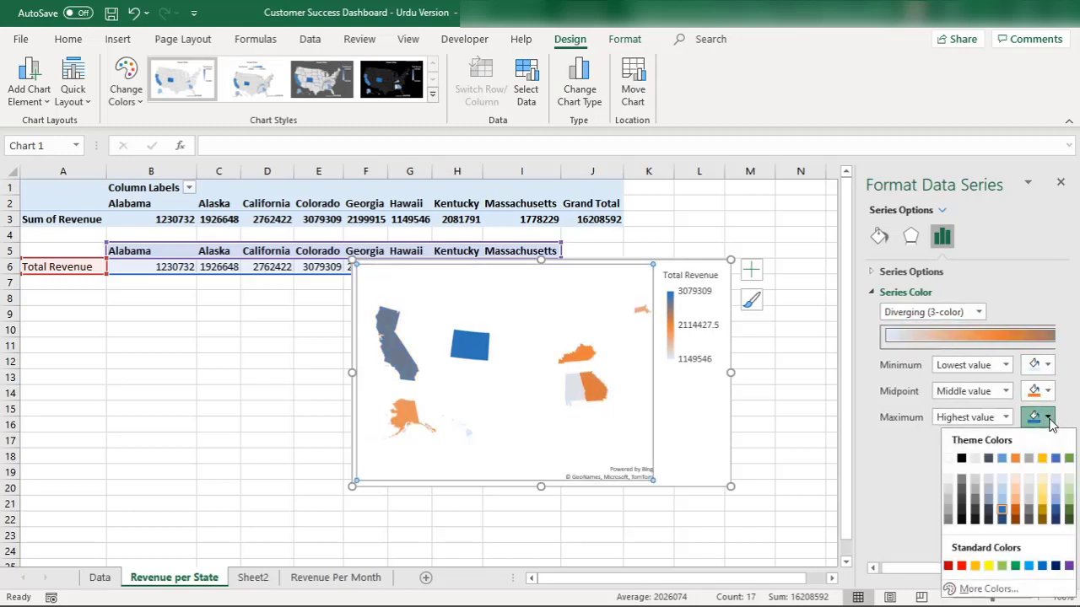
click(1069, 510)
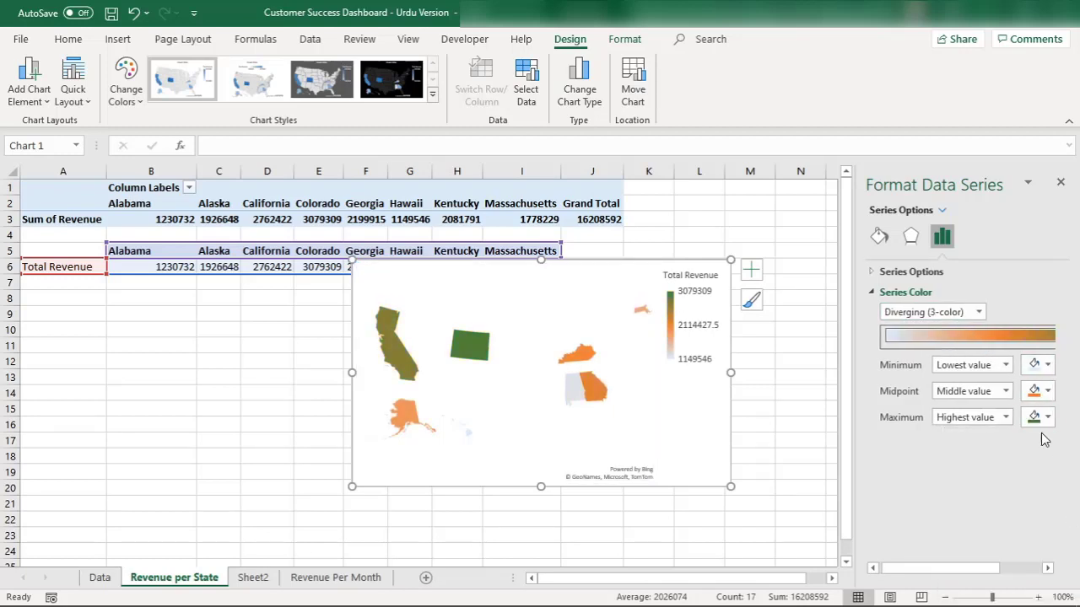
click(1045, 419)
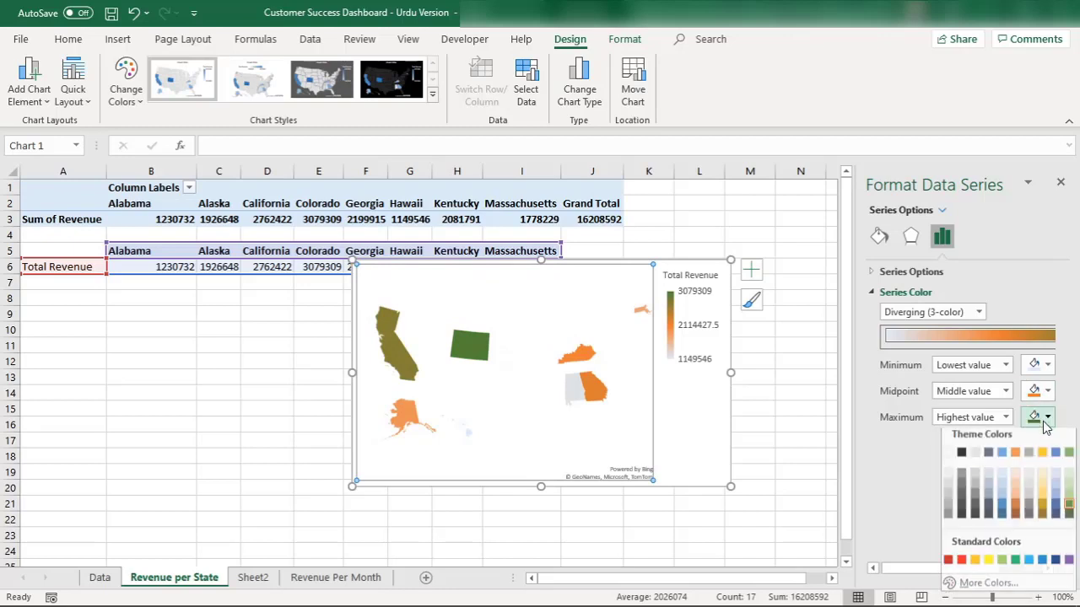
click(1065, 520)
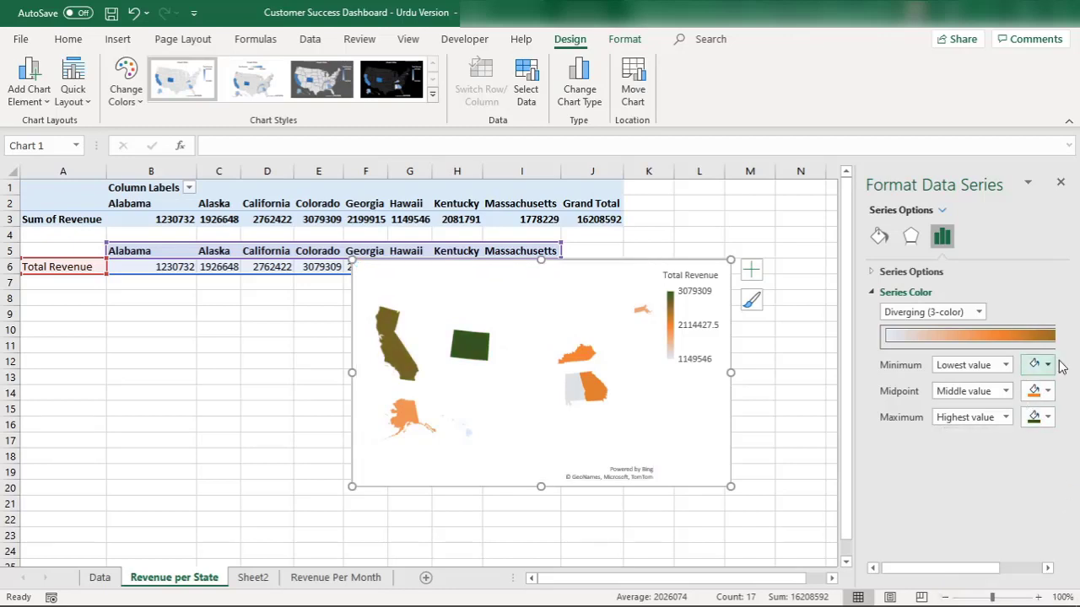
click(1047, 393)
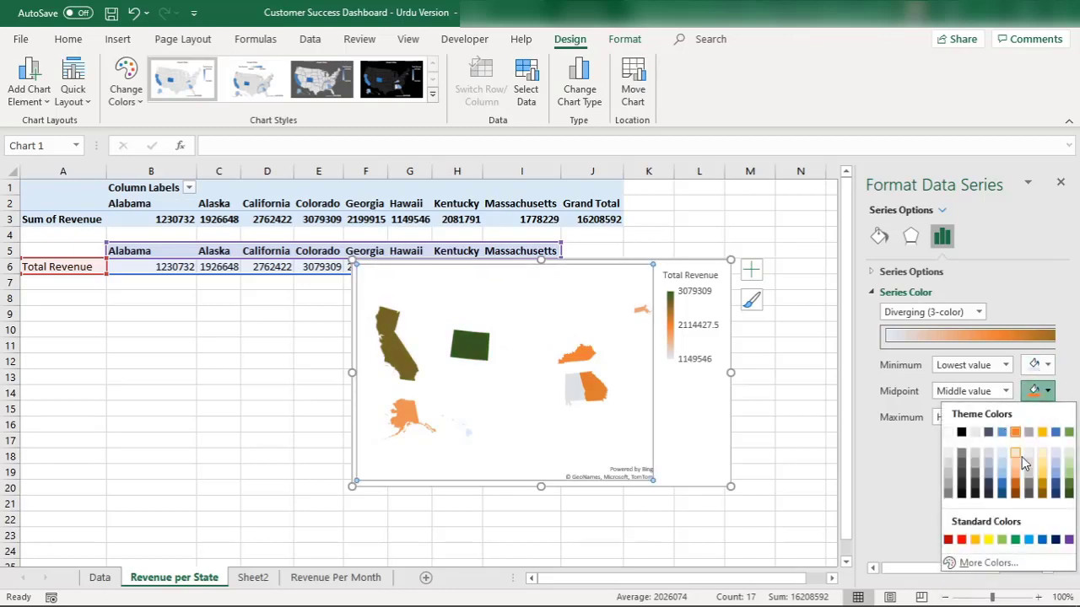
click(1068, 470)
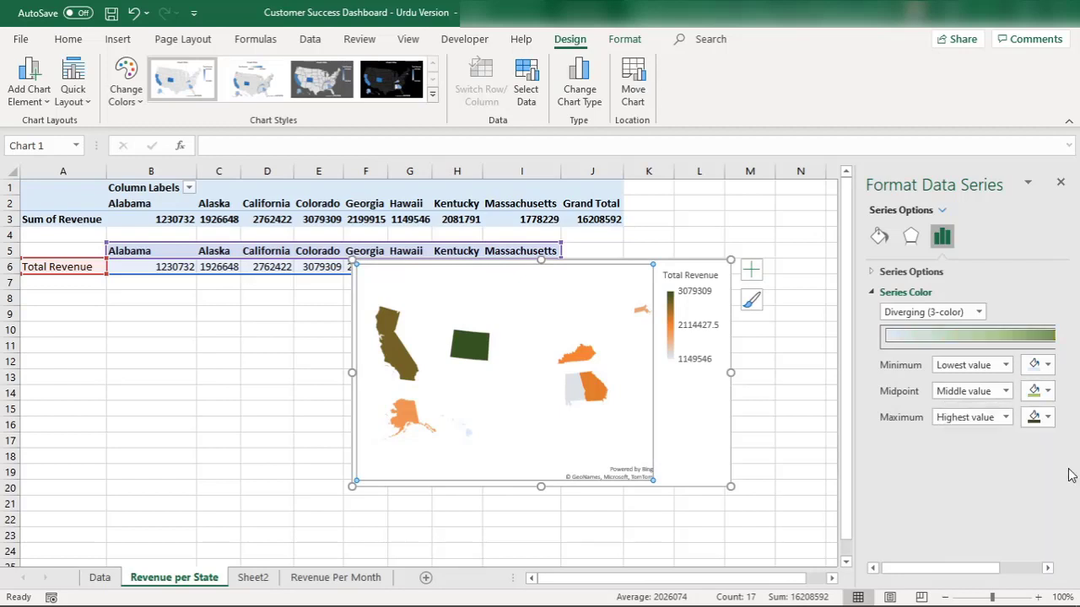
click(1044, 365)
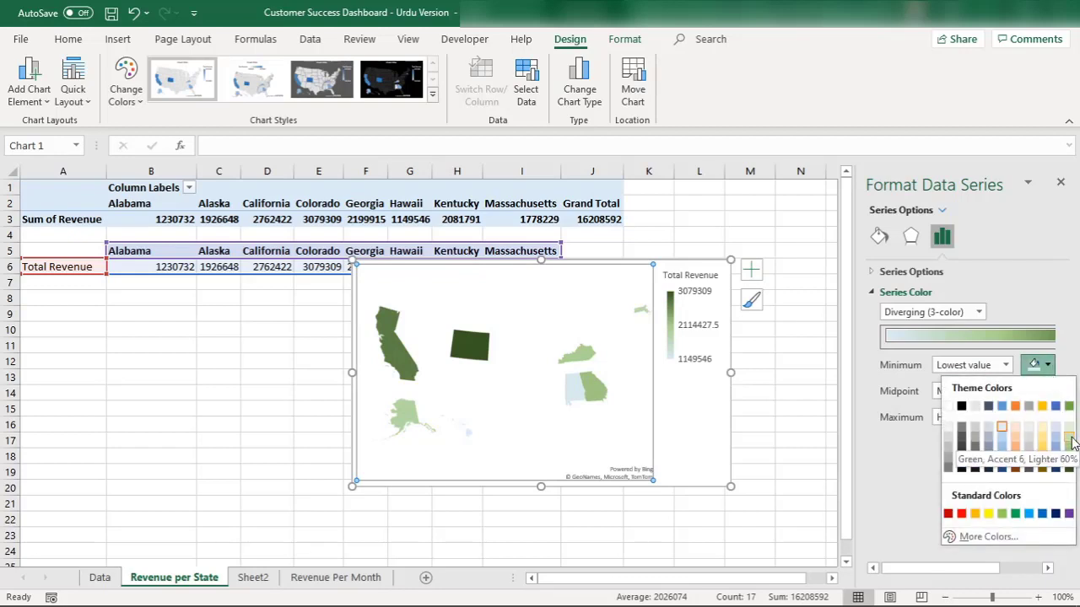
click(1069, 441)
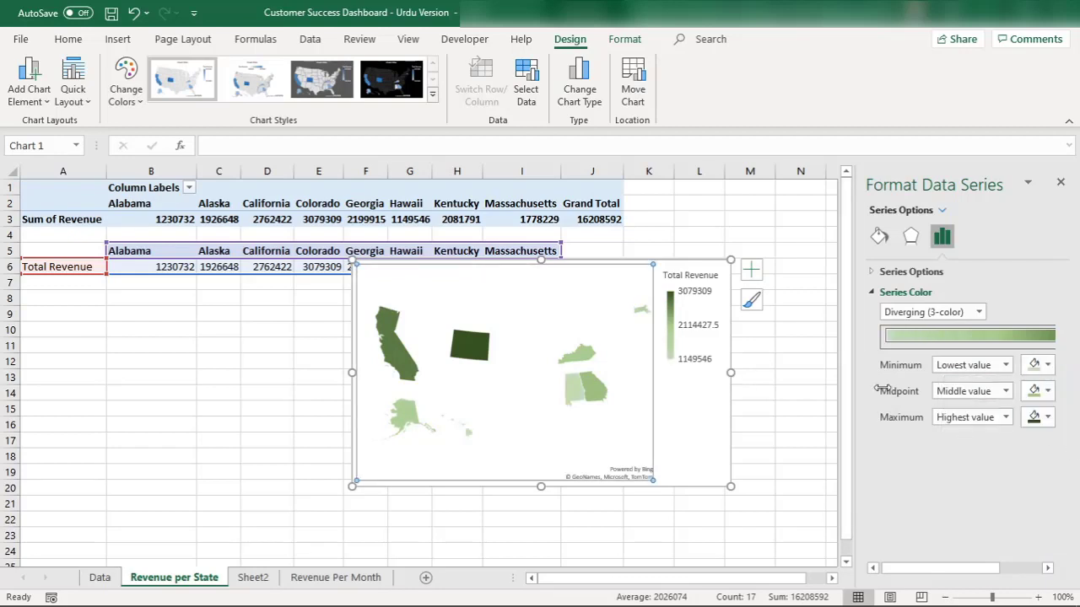
click(1046, 391)
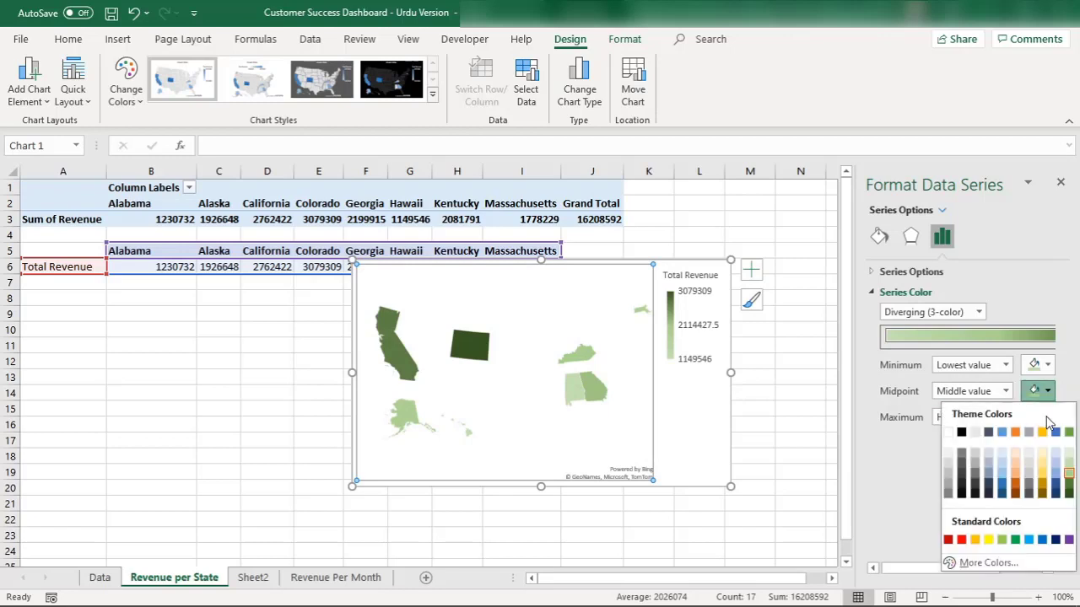
click(1015, 540)
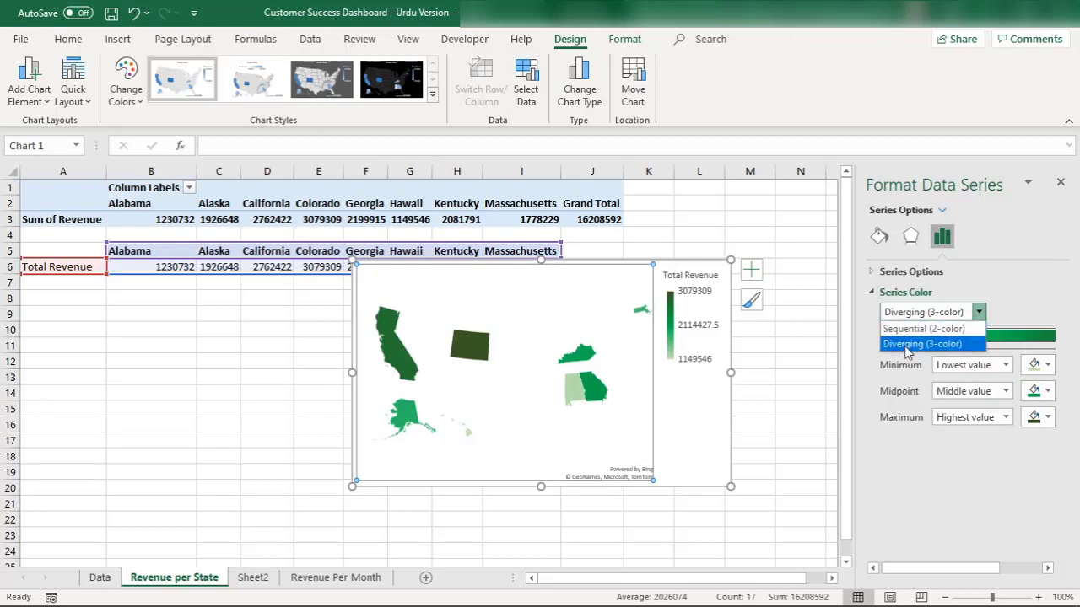
Switch the series colour scale to Sequential (2-color) and back to Diverging (3-color)
click(945, 328)
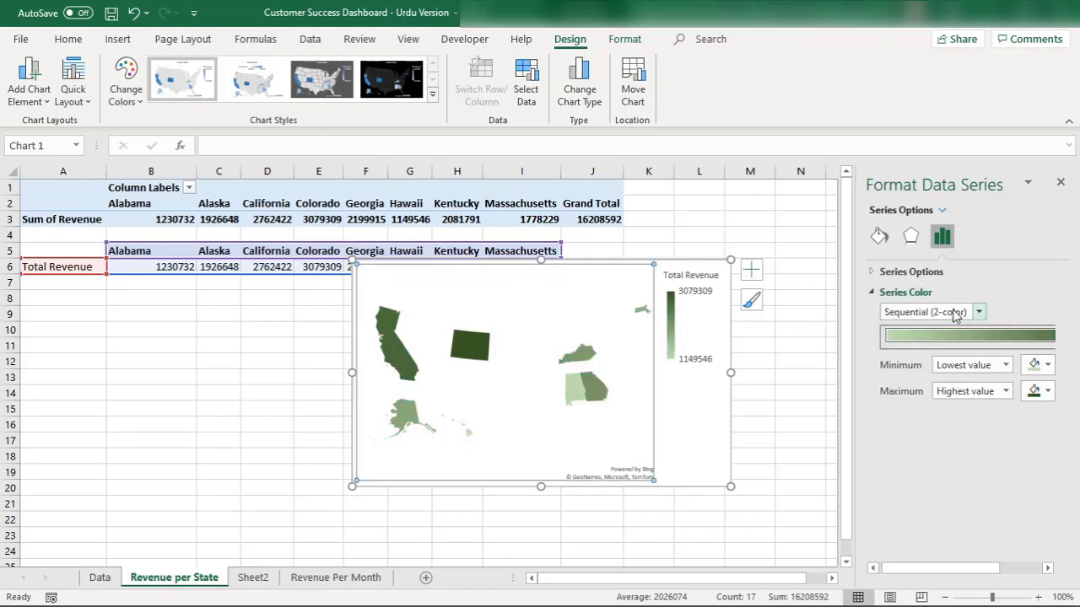
click(956, 313)
click(937, 342)
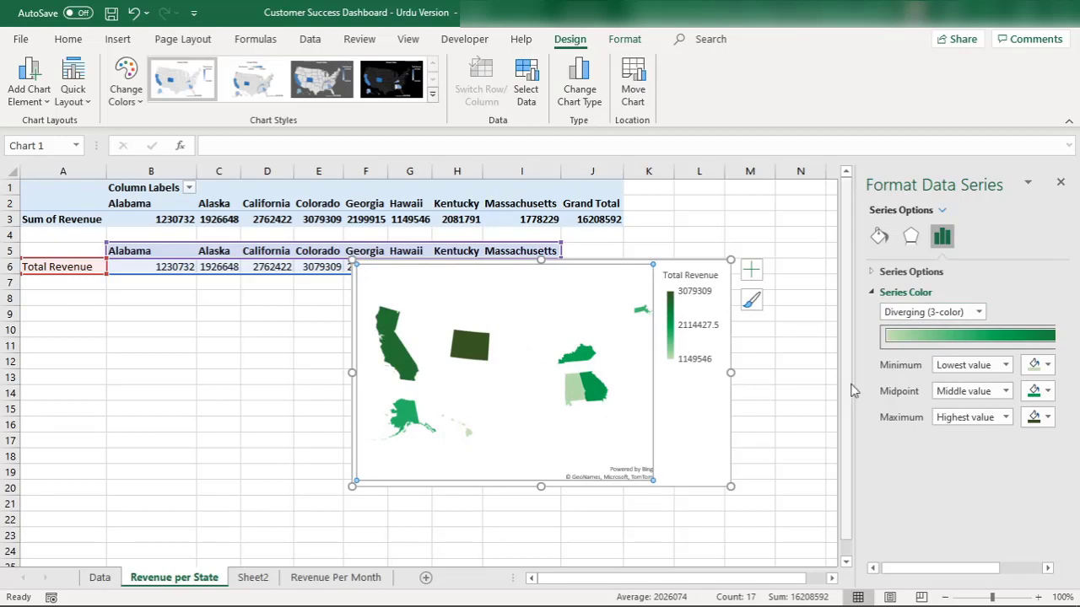
Keep the green diverging colours unchanged and select the whole map chart
click(1046, 417)
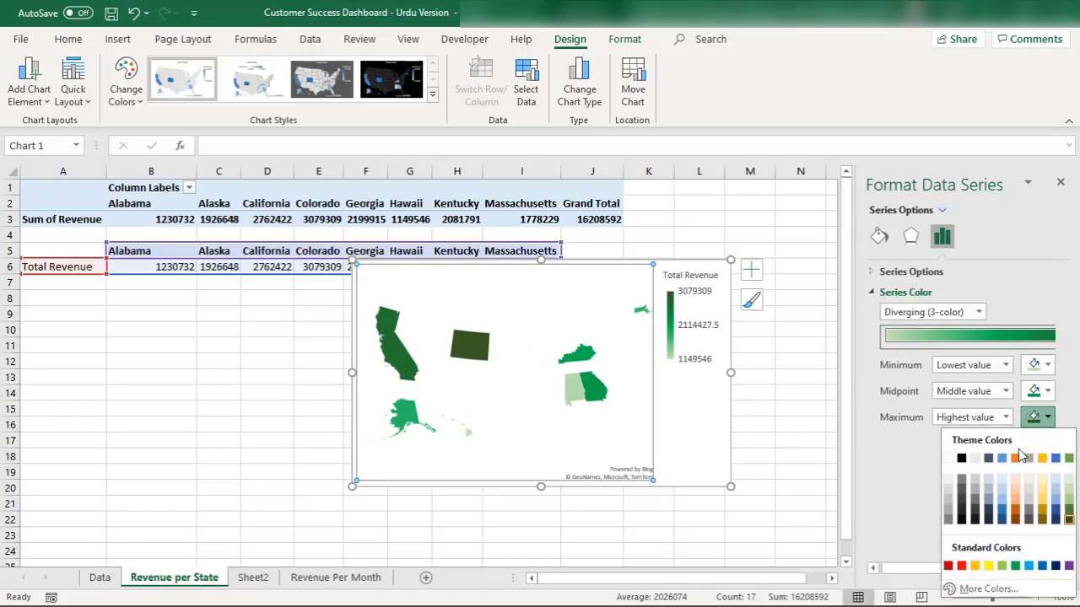
click(954, 313)
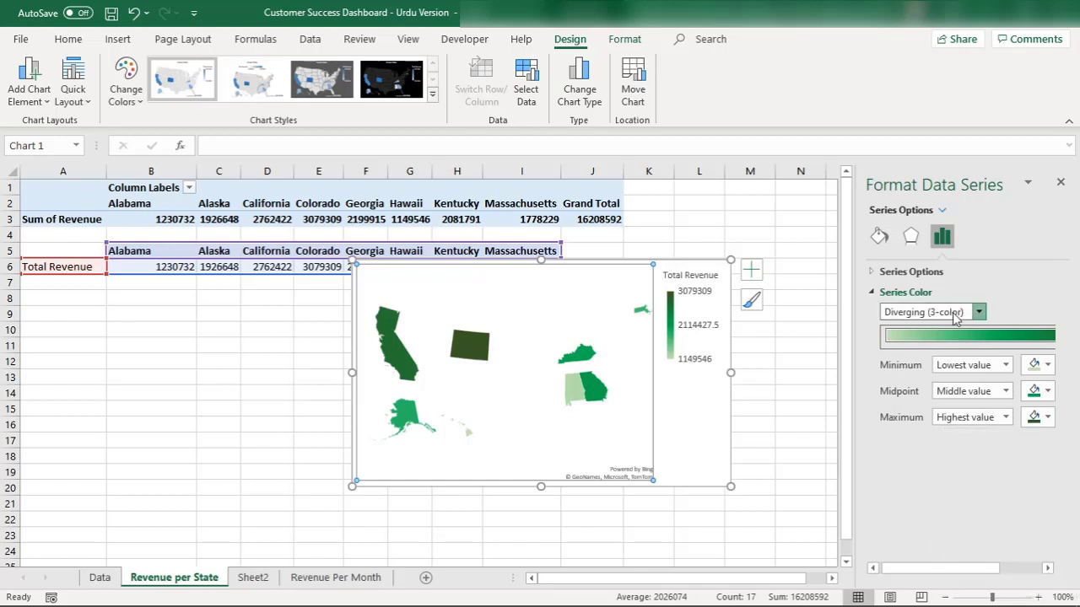
click(955, 313)
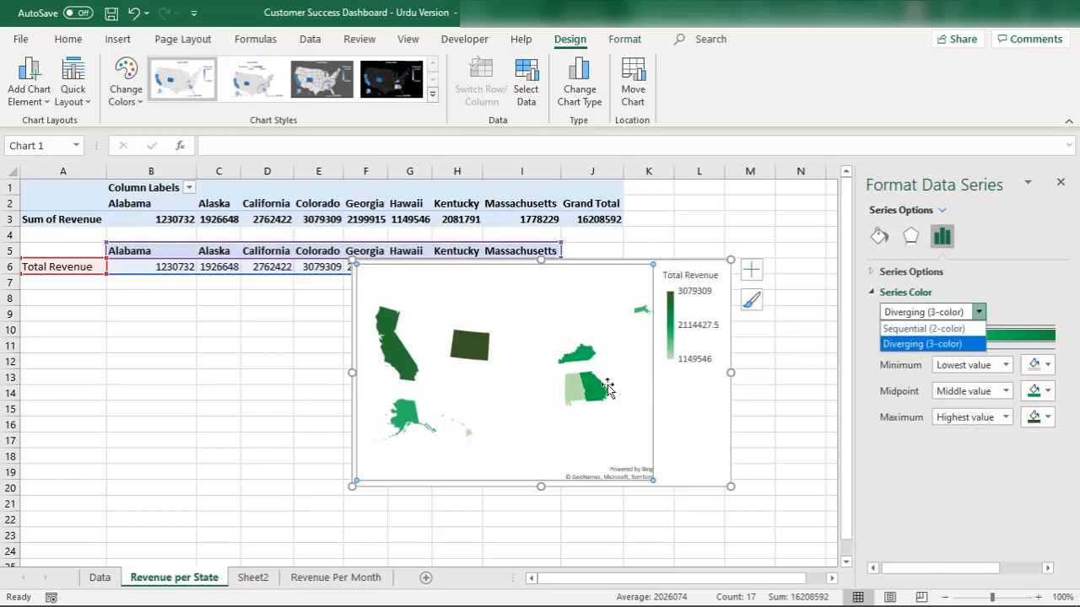
click(569, 298)
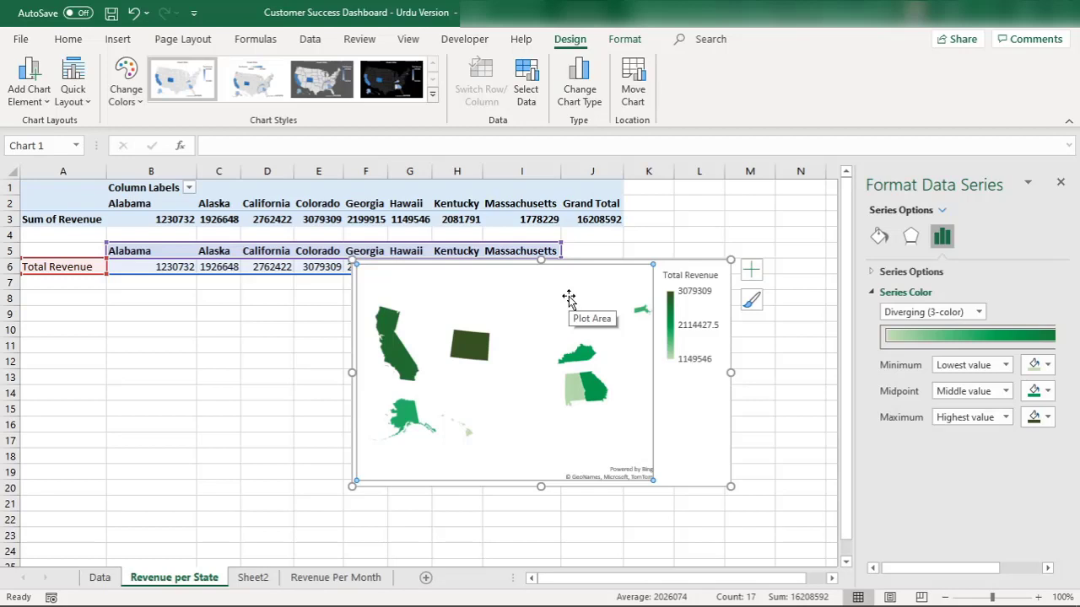
click(677, 386)
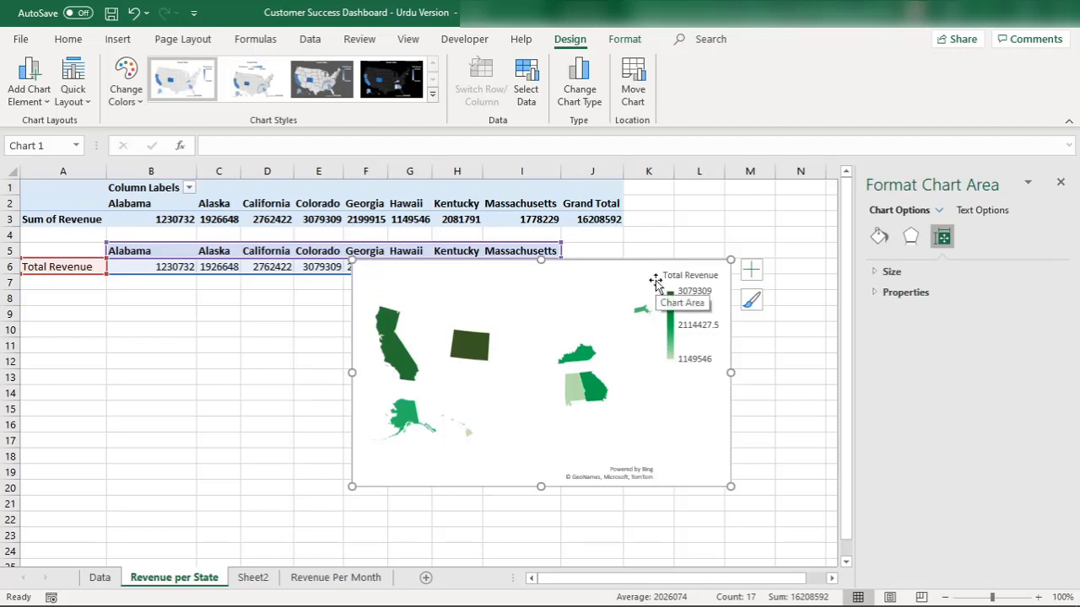
mouse_move(463, 340)
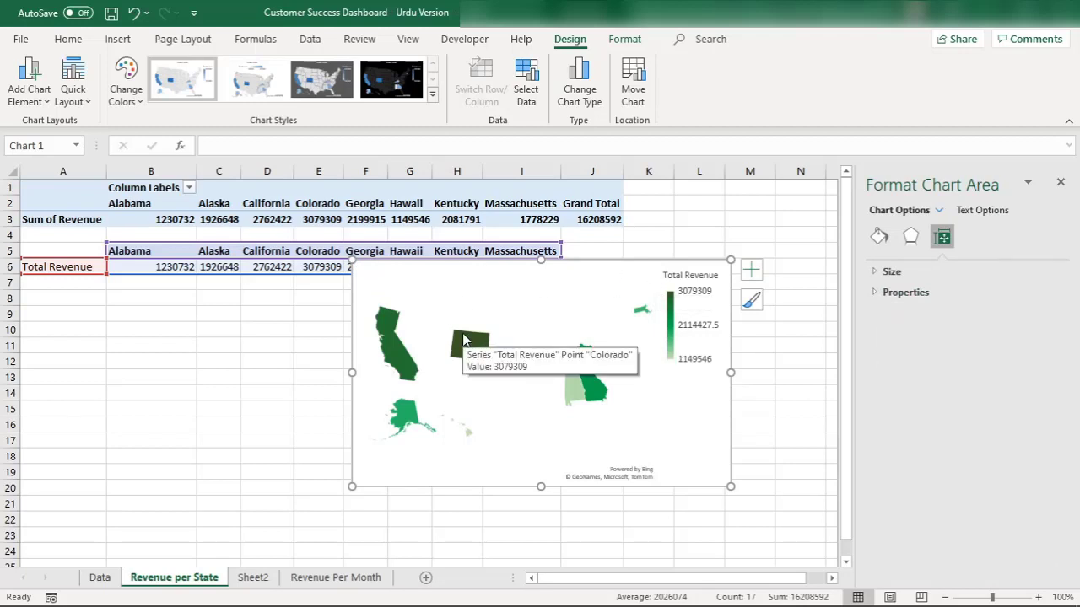